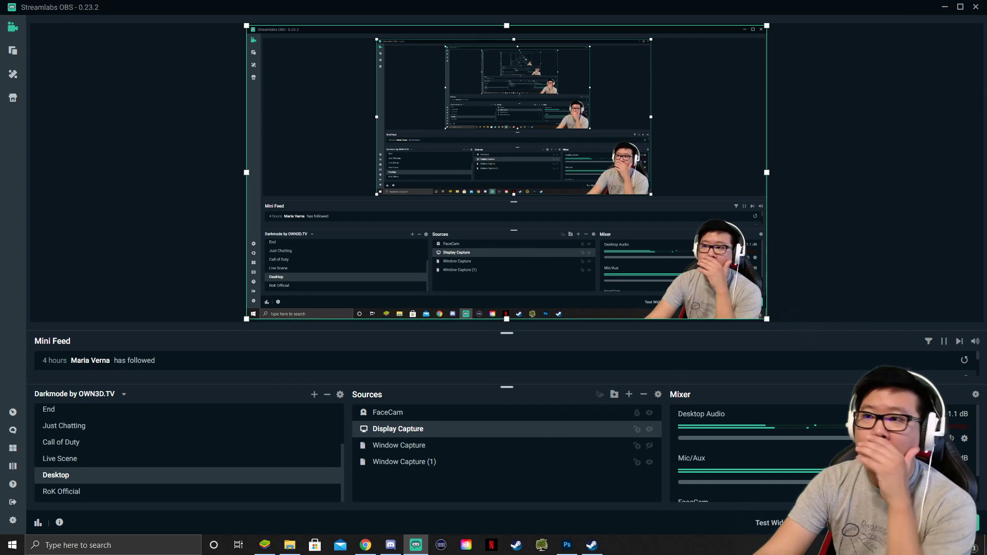
# - Bring BlueStacks forward over the desktop and move its window up and to the left
pyautogui.hotkey('alt', 'Tab')
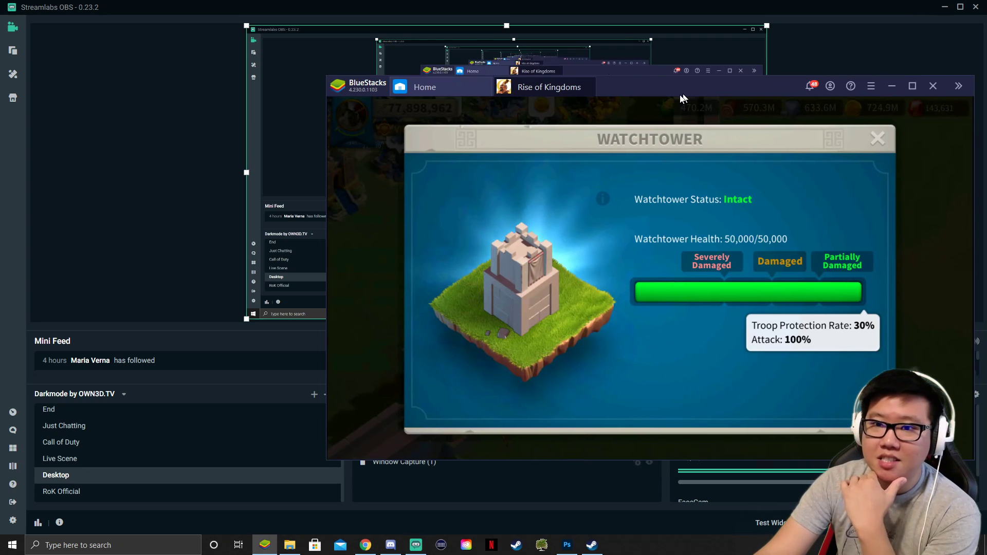
pyautogui.click(942, 8)
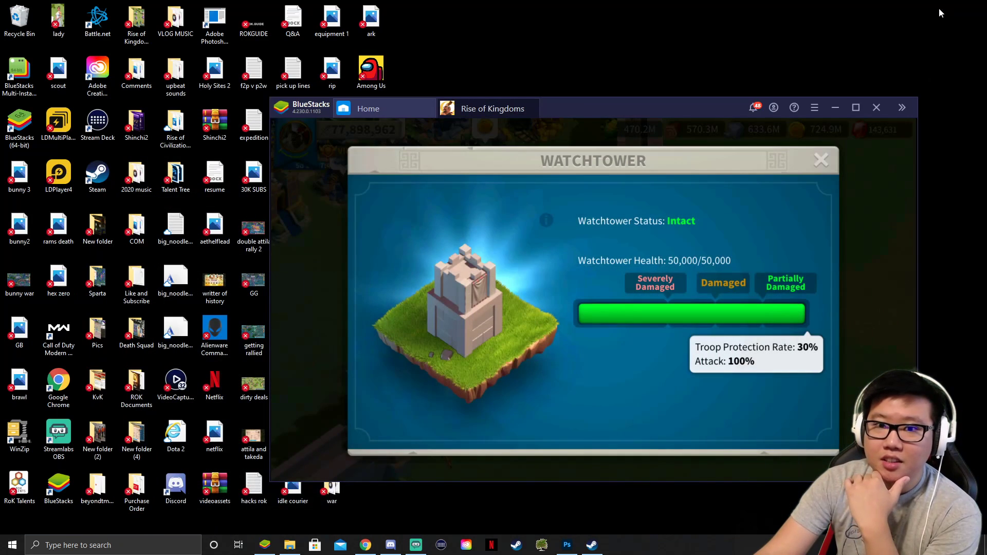
pyautogui.moveTo(625, 113); pyautogui.dragTo(560, 119)
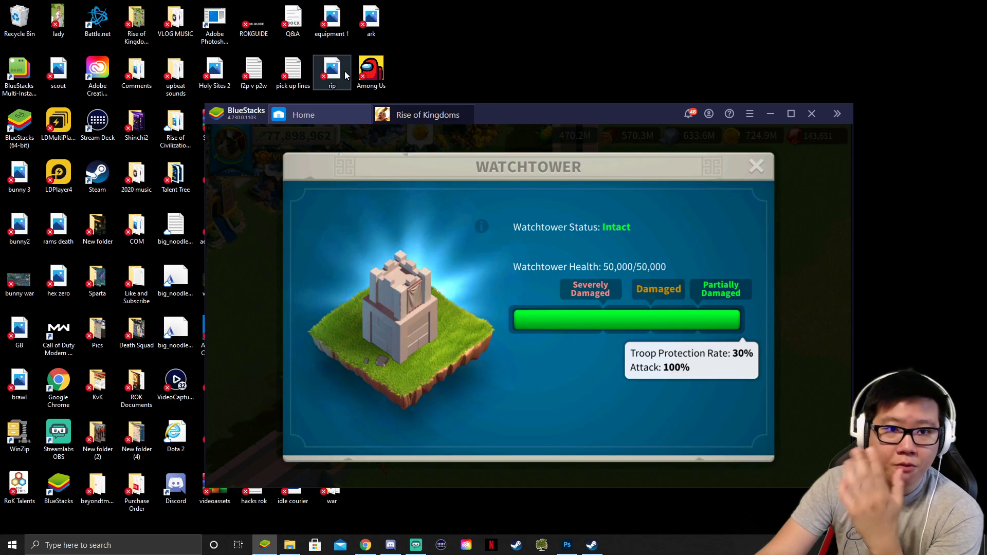
pyautogui.moveTo(508, 119); pyautogui.dragTo(498, 108)
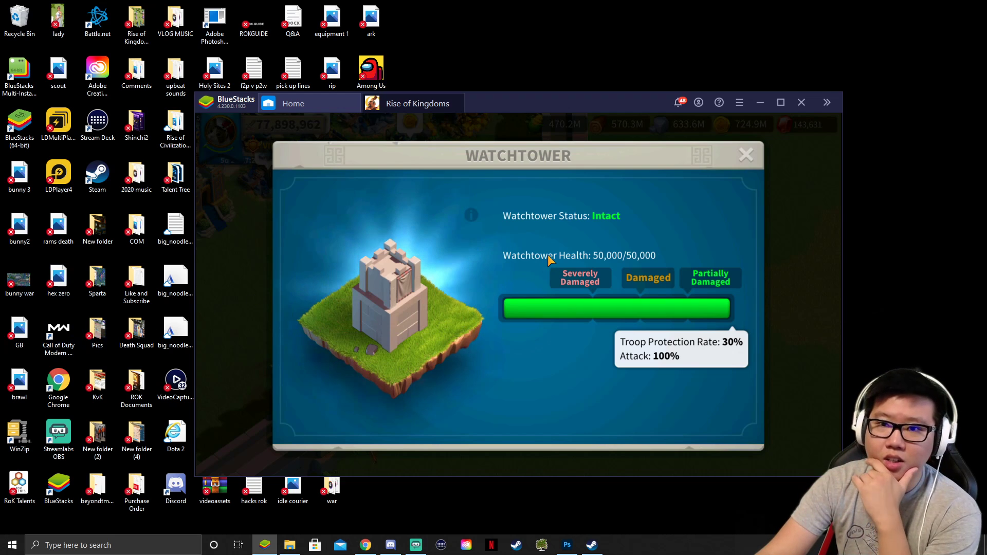
pyautogui.moveTo(593, 103); pyautogui.dragTo(542, 80)
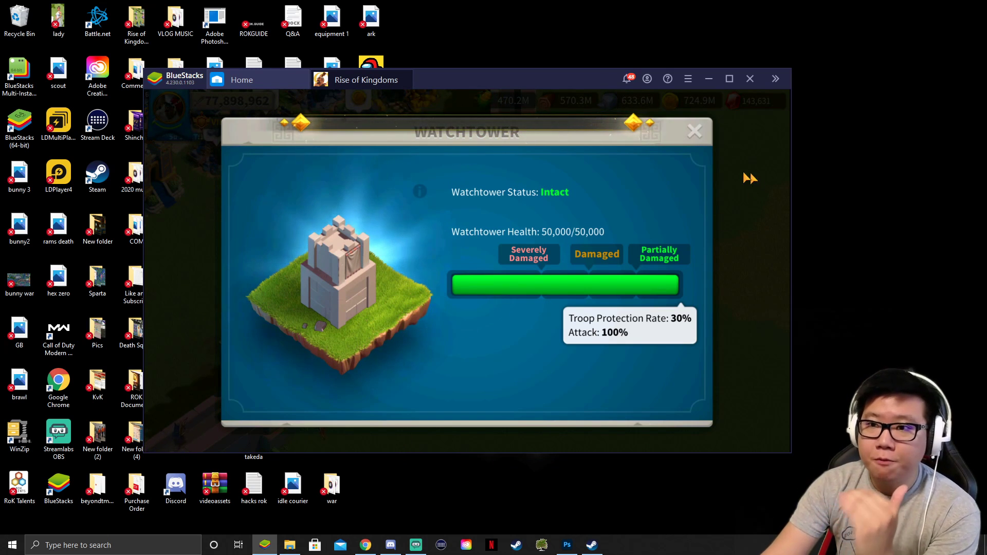
# - Expand the sidebar tools and raise Game controls opacity to full to show key labels
pyautogui.click(775, 79)
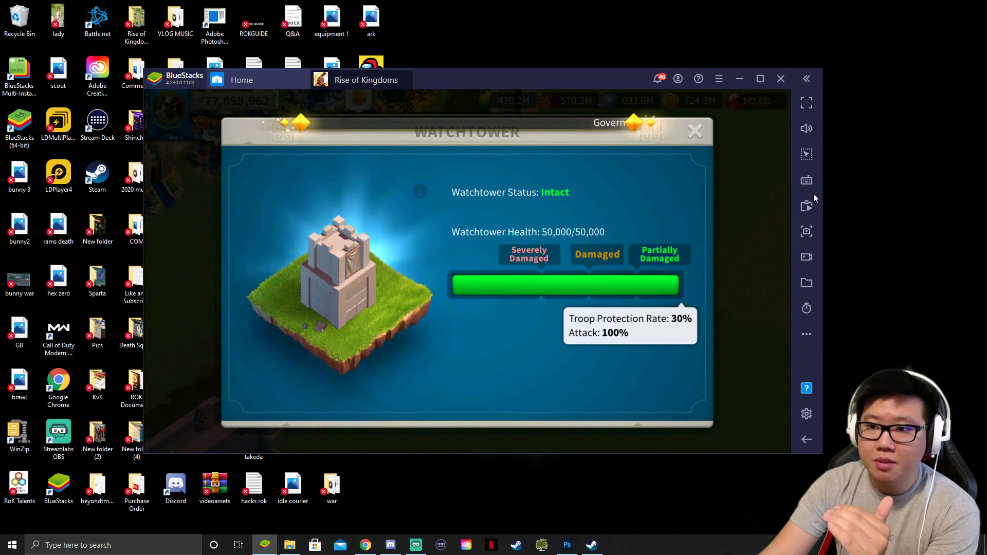
pyautogui.moveTo(813, 181)
pyautogui.moveTo(740, 230); pyautogui.dragTo(782, 230)
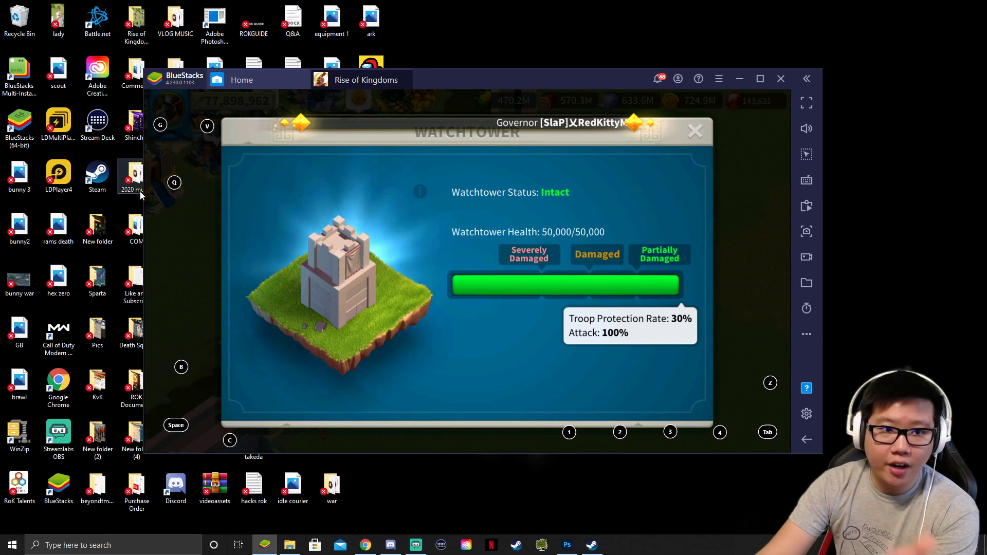
# - Close the Watchtower panel and toggle between the city and kingdom map views
pyautogui.click(700, 133)
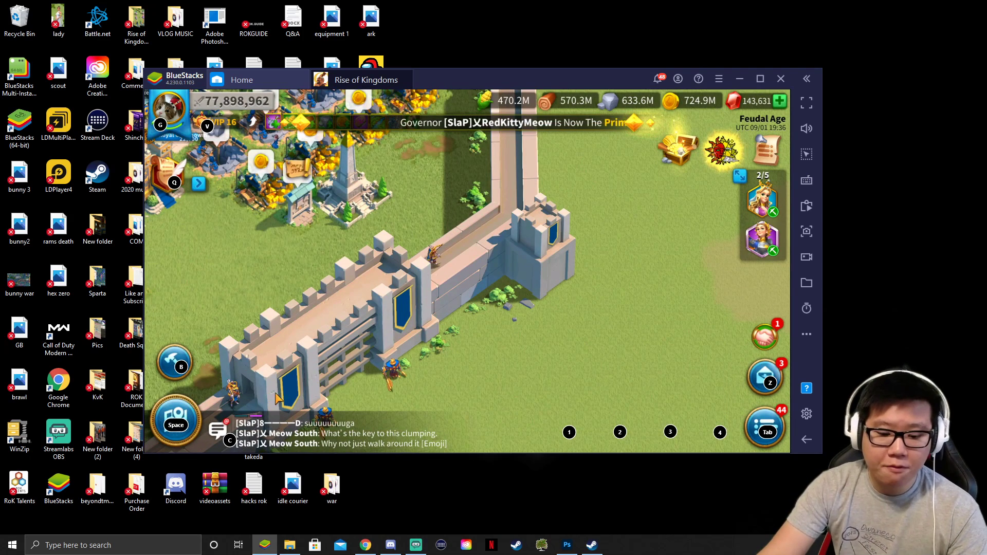
pyautogui.press('space')
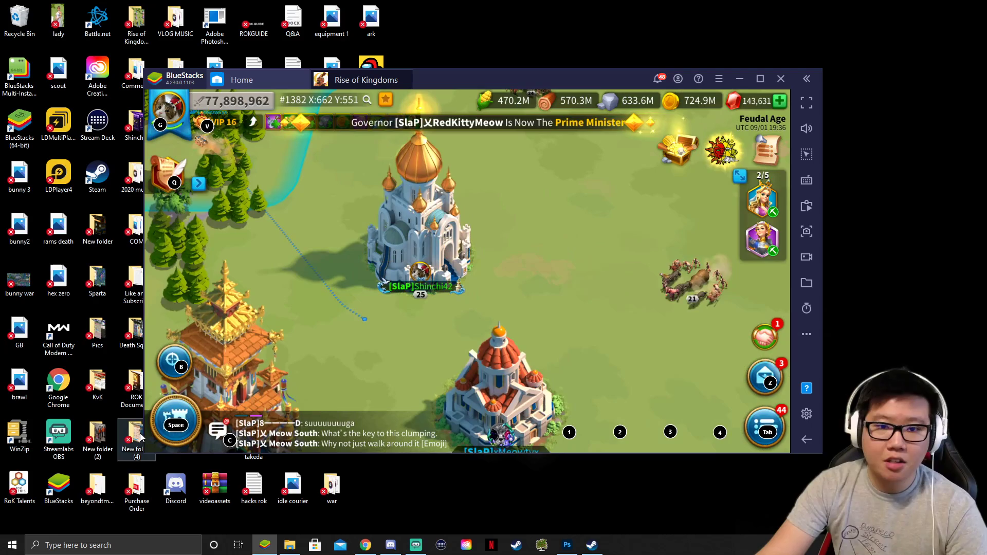
pyautogui.scroll(1, 160, 414)
pyautogui.press('space')
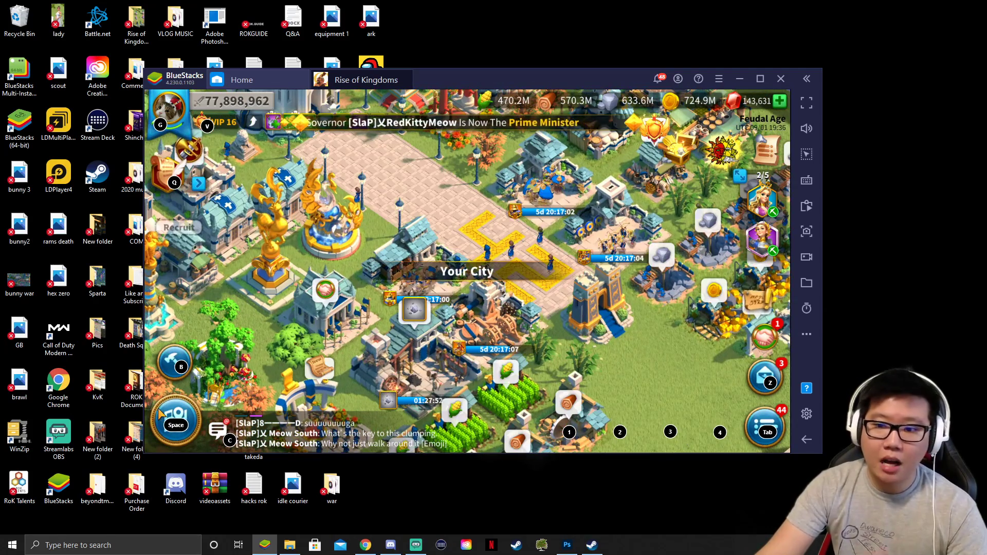
pyautogui.press('space')
pyautogui.press('Tab')
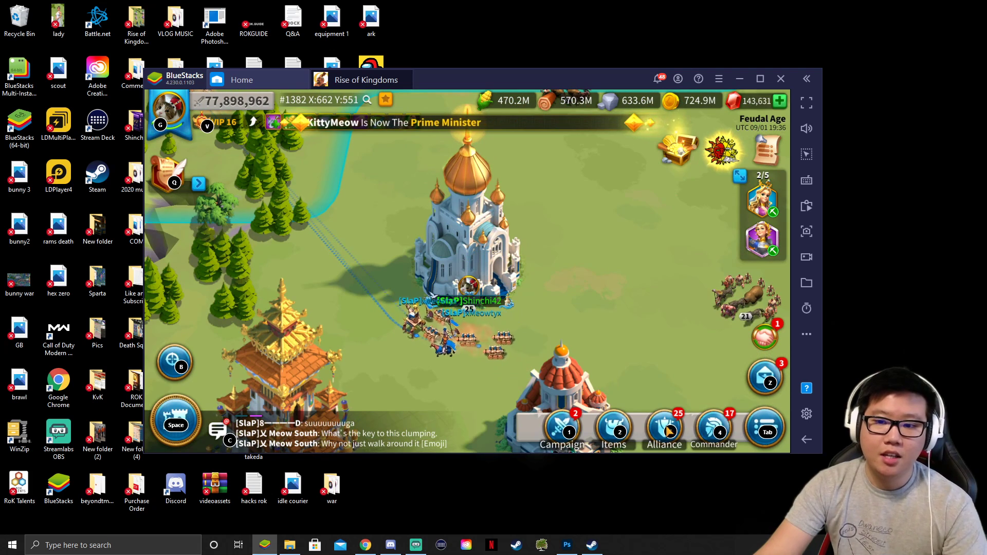
pyautogui.moveTo(561, 77); pyautogui.dragTo(538, 64)
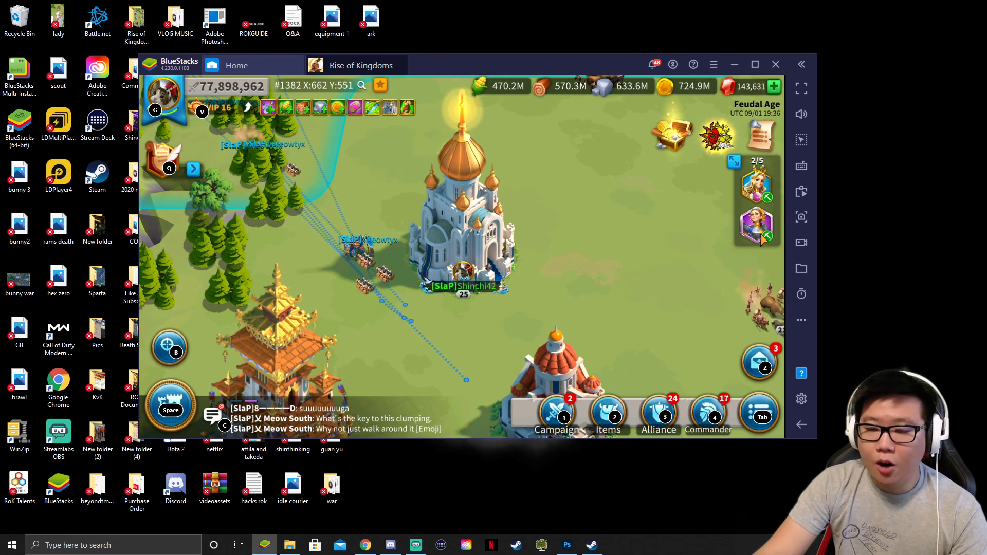
# - Read and claim all mail rewards, including 50 Lvl. 1 Resource Pack C, then close mail
pyautogui.press('z')
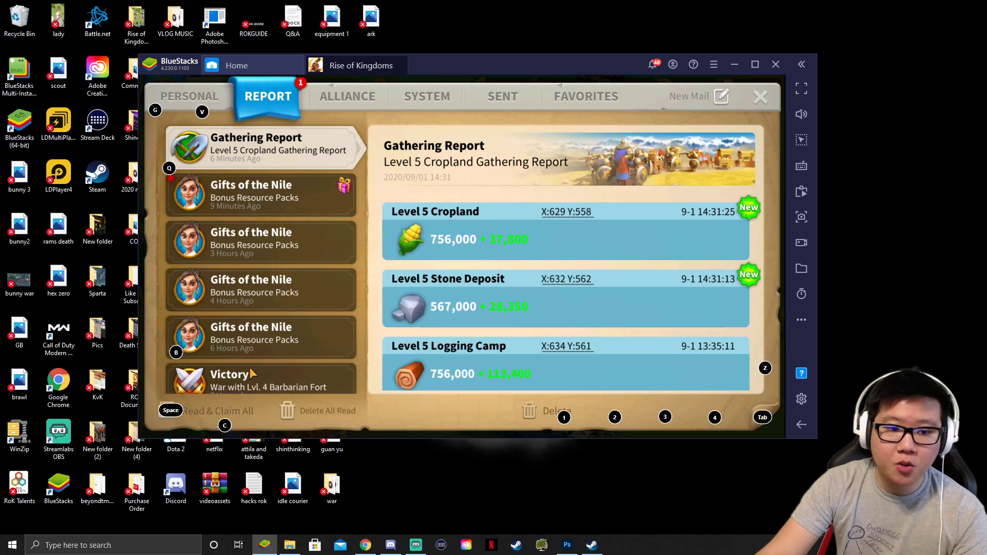
pyautogui.press('c')
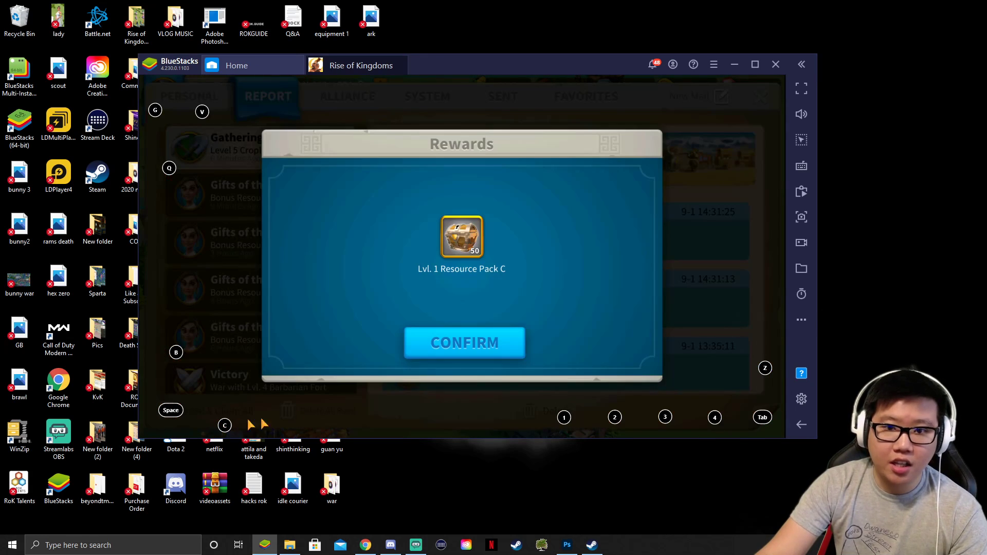
pyautogui.click(486, 344)
pyautogui.press('Escape')
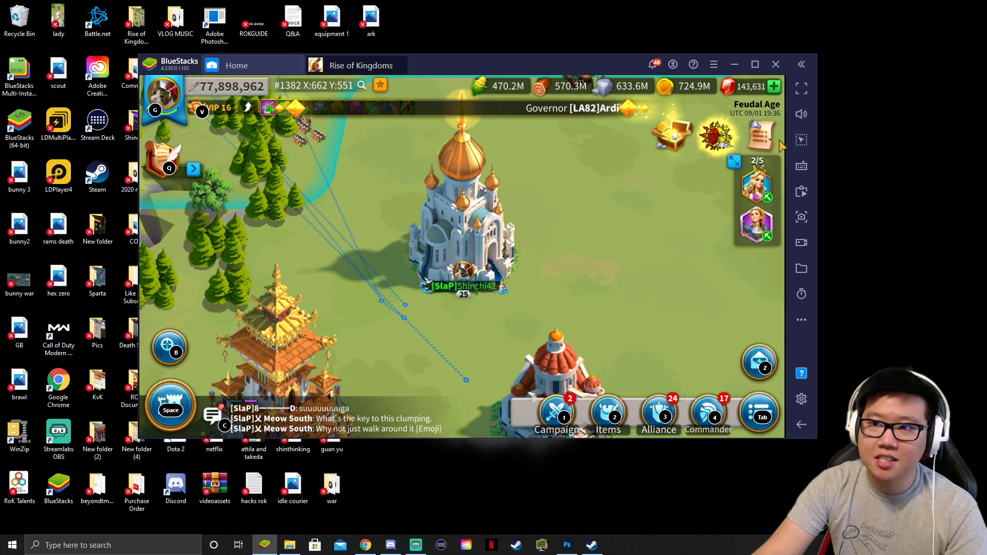
# - Lower the Game controls opacity slider so the on-screen key labels fade out
pyautogui.click(801, 165)
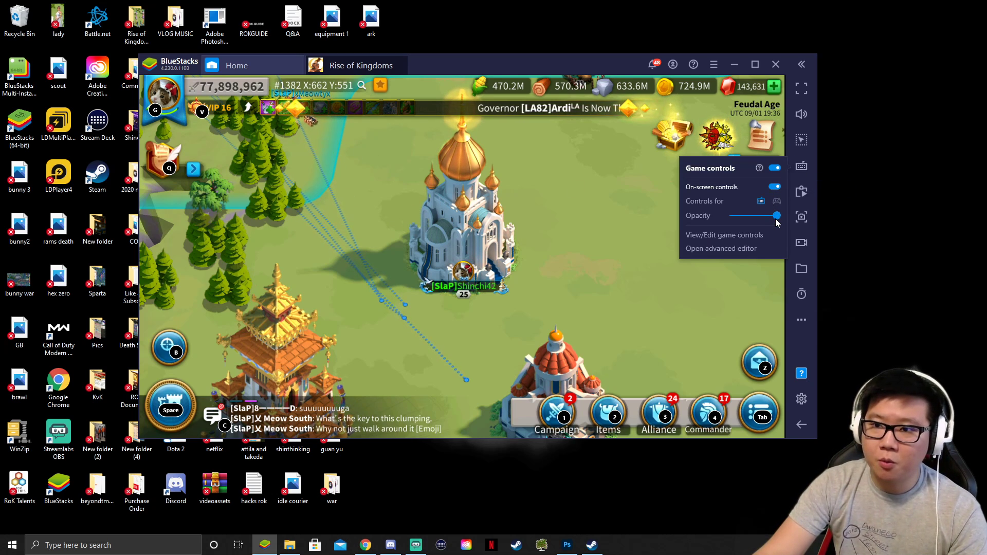
pyautogui.moveTo(776, 216); pyautogui.dragTo(734, 221)
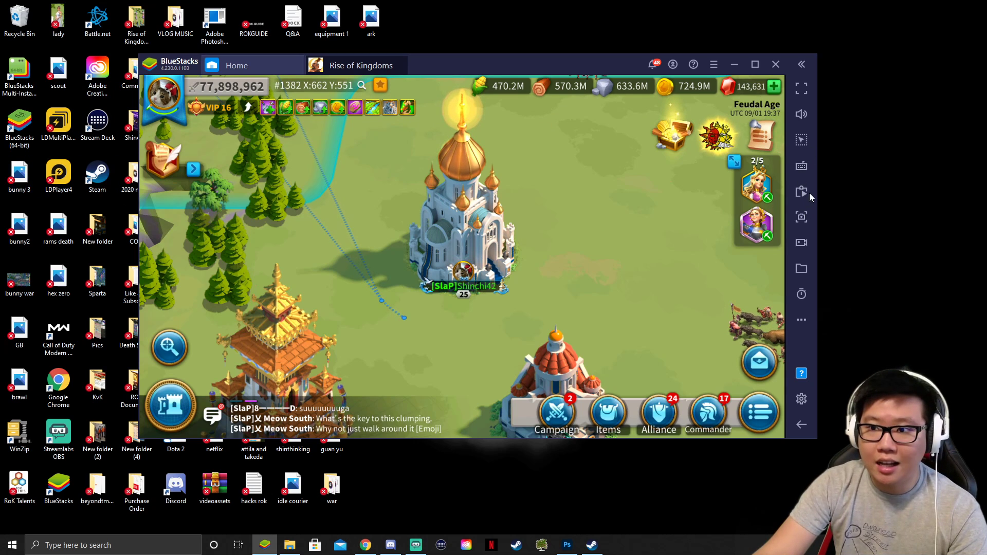
# - Turn on Lock Cursor and pan the kingdom map by pushing against the window edge
pyautogui.click(801, 140)
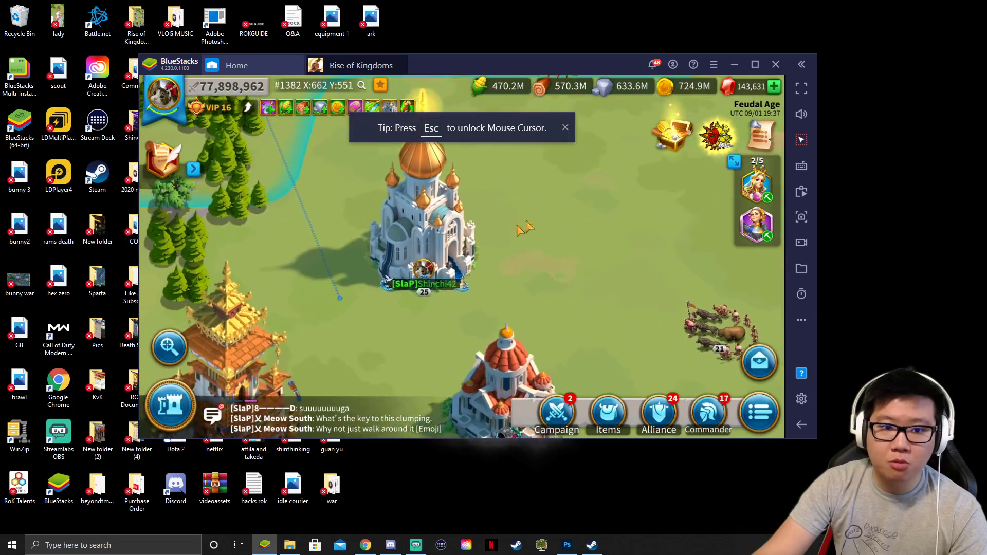
pyautogui.moveTo(142, 87)
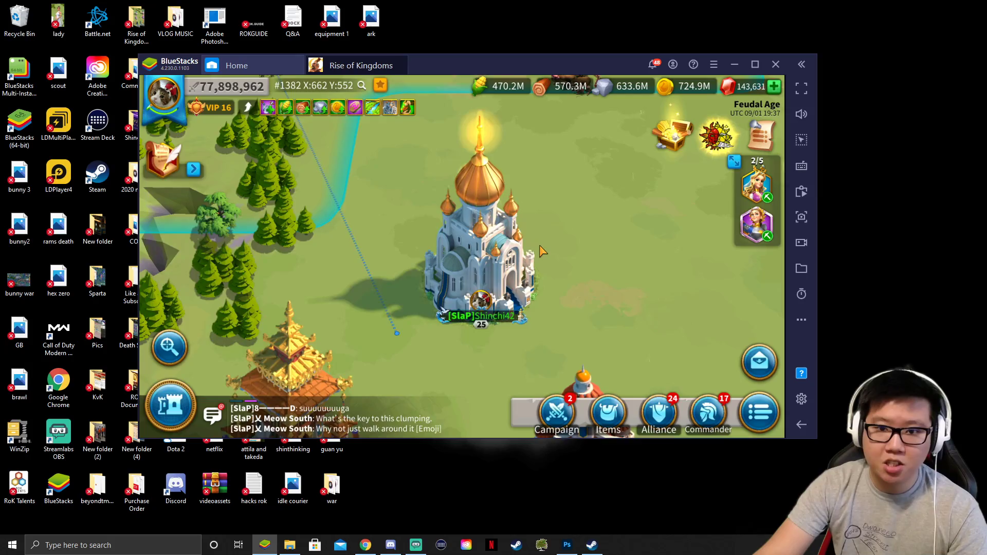
# - Zoom the kingdom map out and back in on the governor's city near Holtenau
pyautogui.scroll(3, 541, 250)
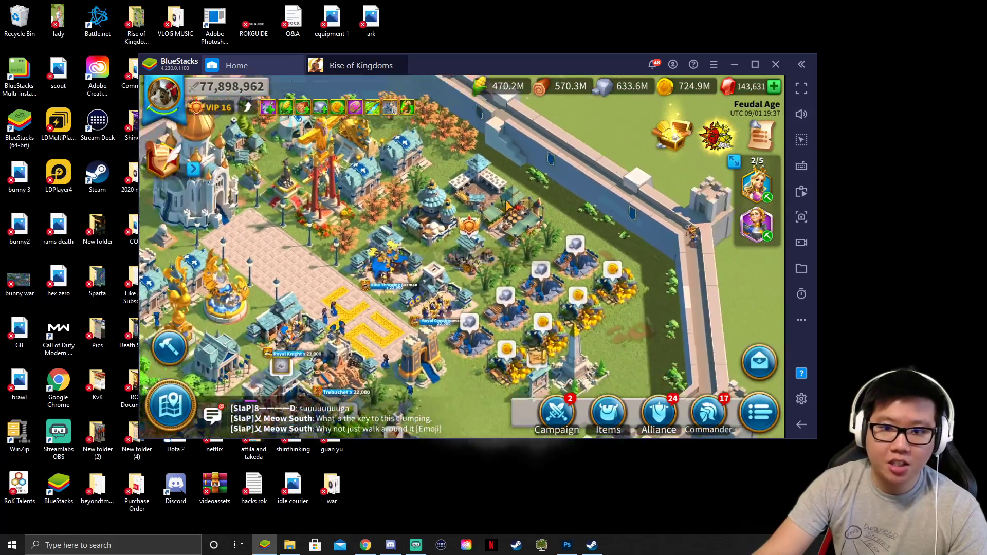
pyautogui.scroll(-5, 507, 204)
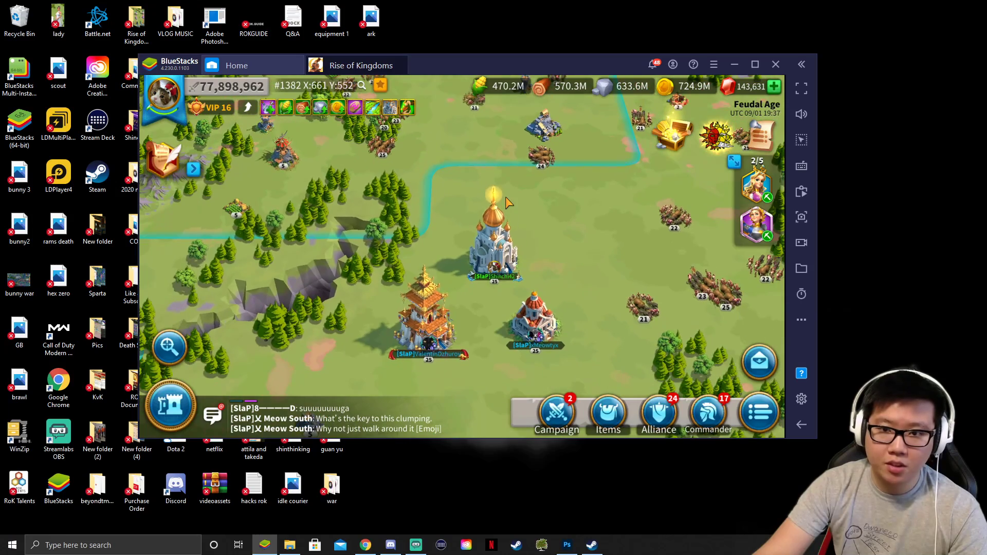
pyautogui.scroll(-3, 507, 204)
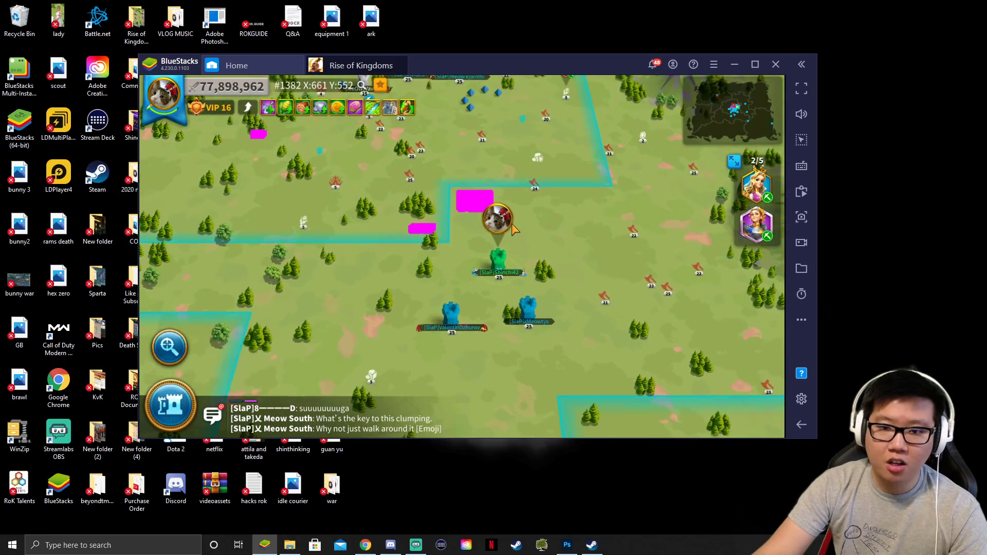
pyautogui.scroll(-2, 512, 229)
pyautogui.scroll(8, 512, 228)
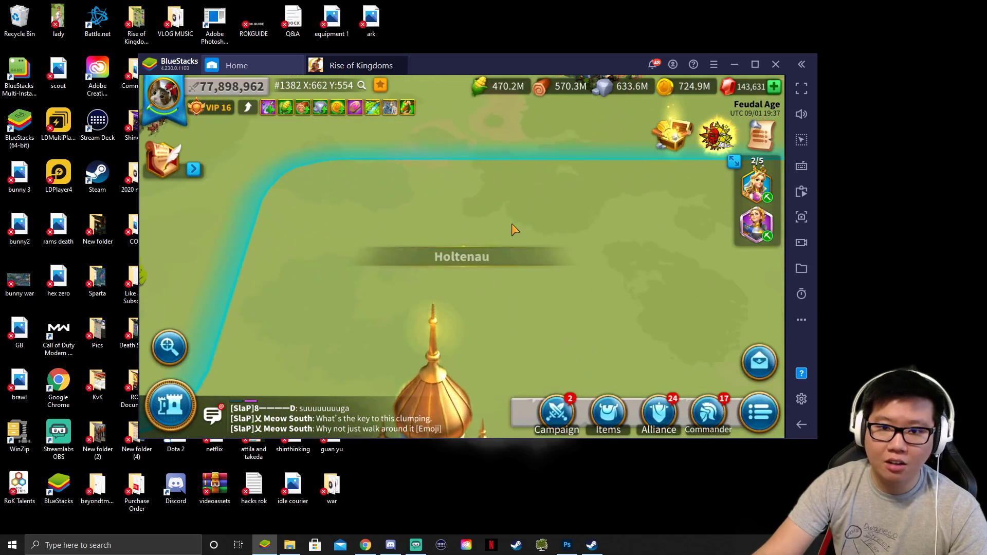
pyautogui.scroll(-3, 512, 229)
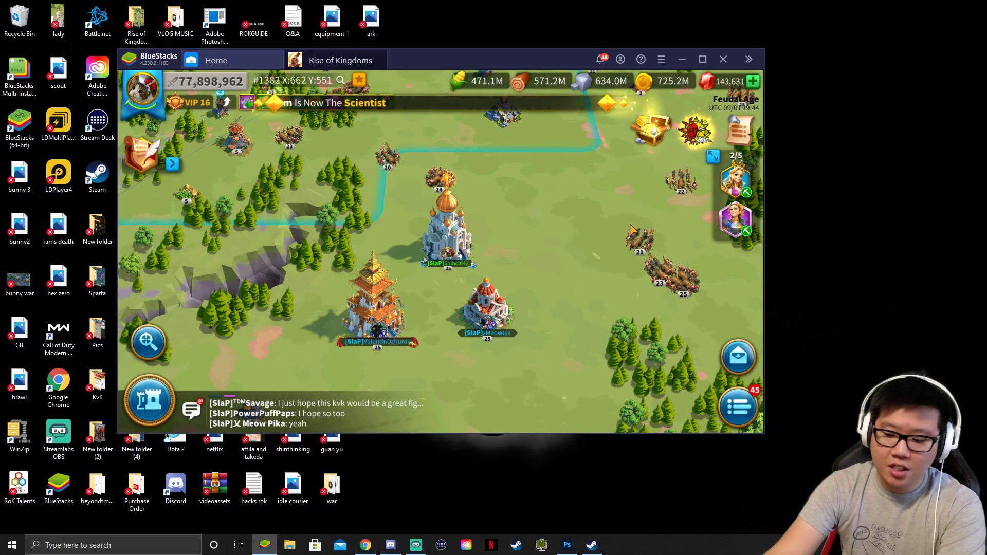
pyautogui.scroll(5, 599, 228)
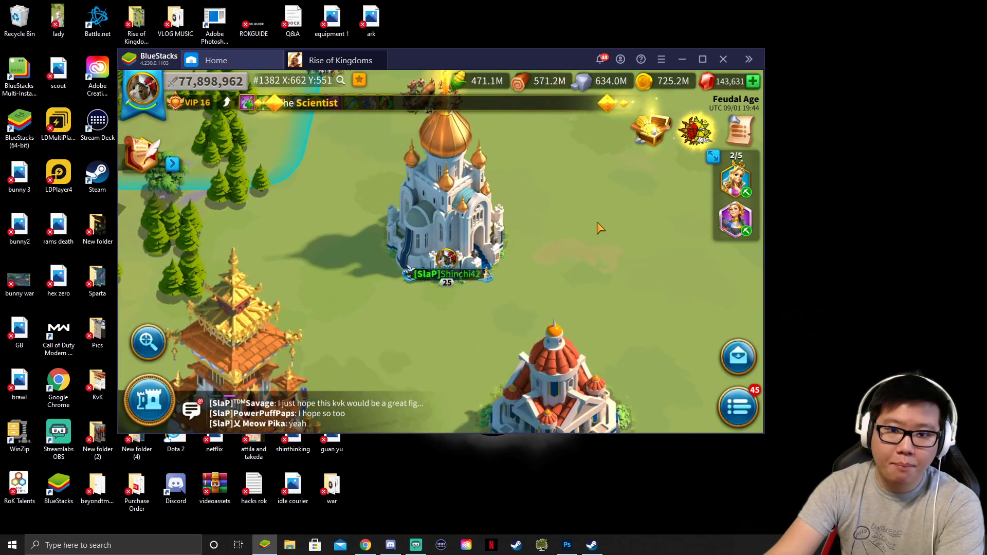
pyautogui.scroll(2, 603, 220)
pyautogui.scroll(-6, 603, 220)
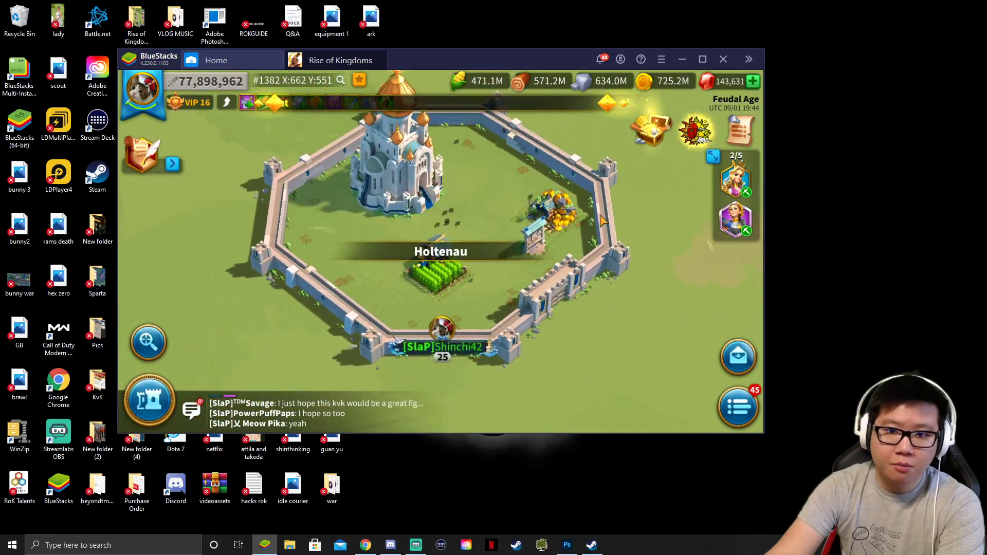
pyautogui.scroll(-3, 602, 220)
pyautogui.scroll(6, 603, 220)
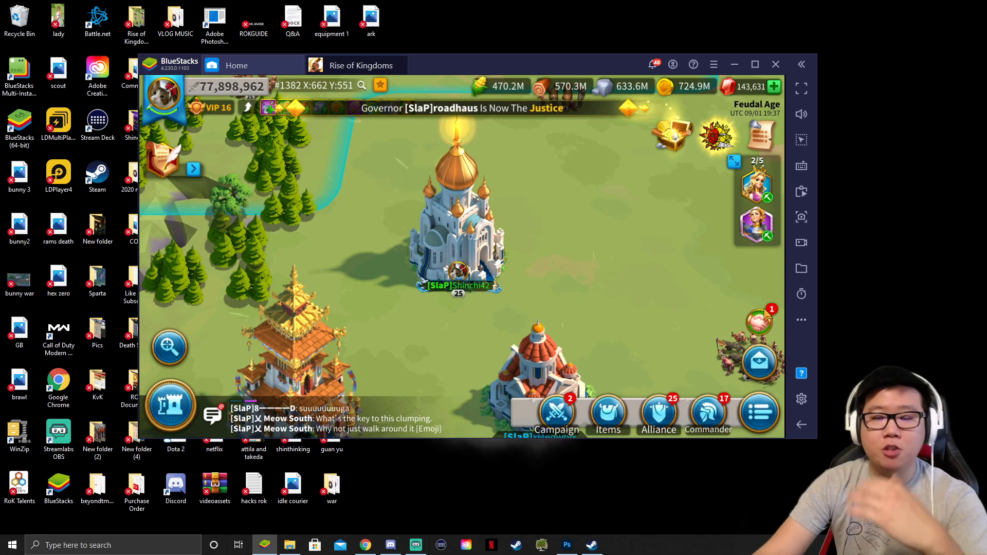
# - Open the Multi-instance manager, dismiss the new instance's tips, and close that second window
pyautogui.click(800, 323)
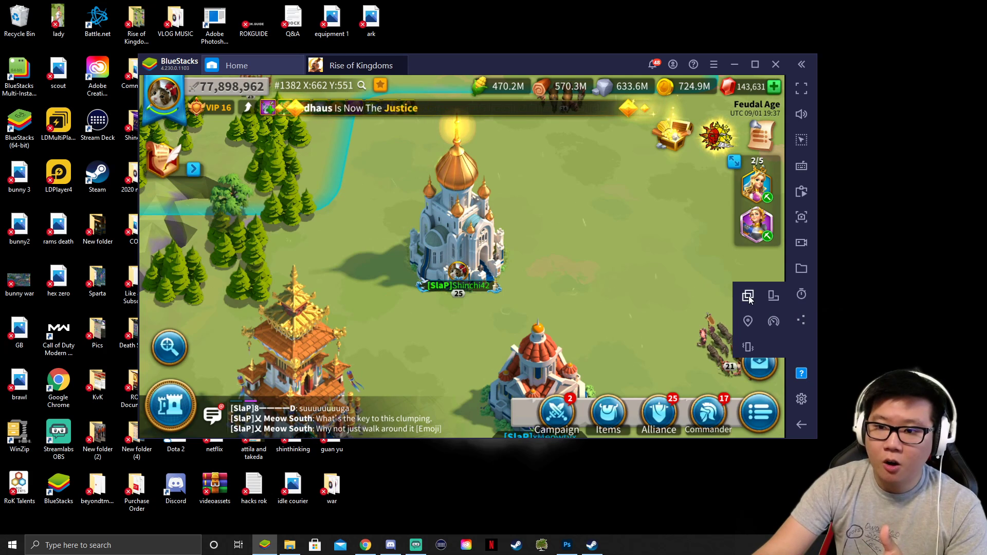
pyautogui.click(748, 295)
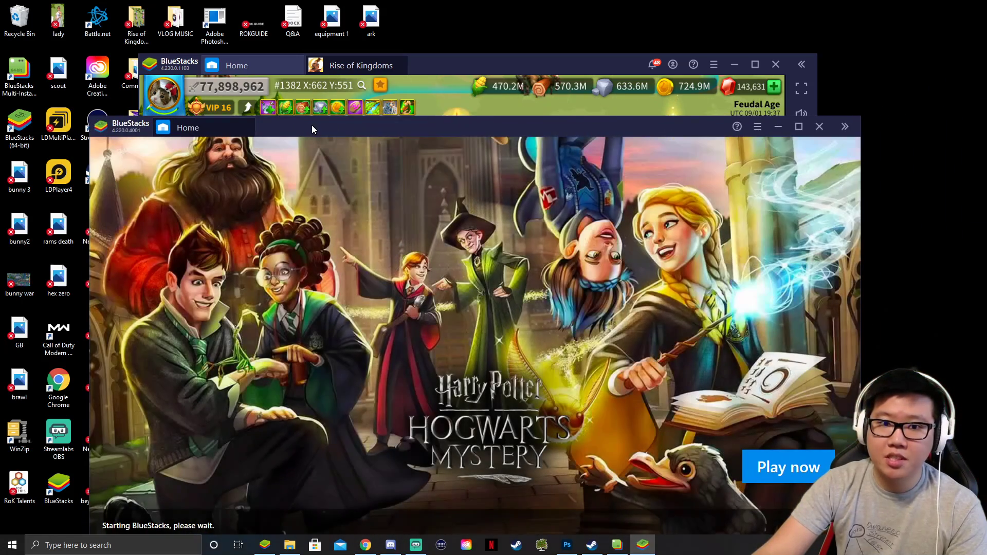
pyautogui.moveTo(312, 129); pyautogui.dragTo(315, 113)
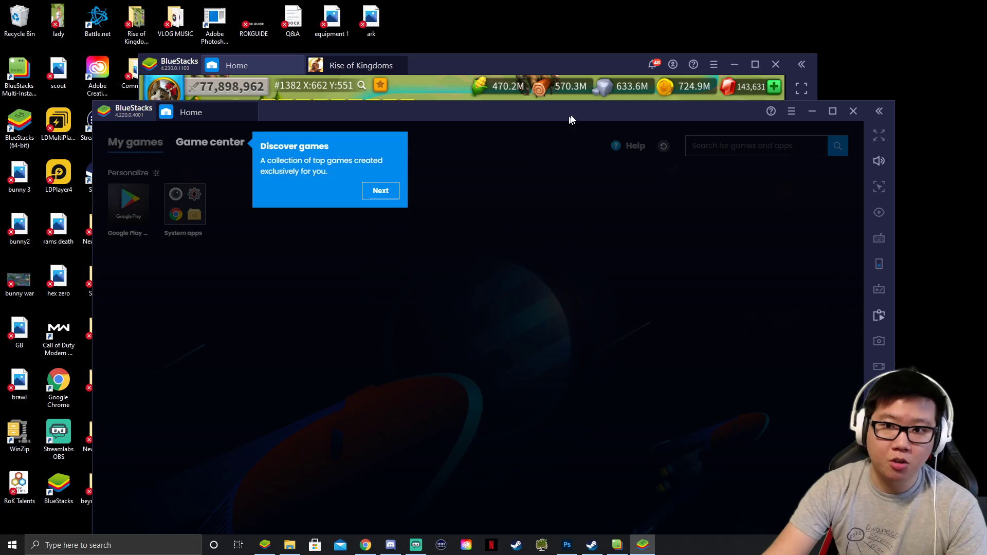
pyautogui.click(381, 191)
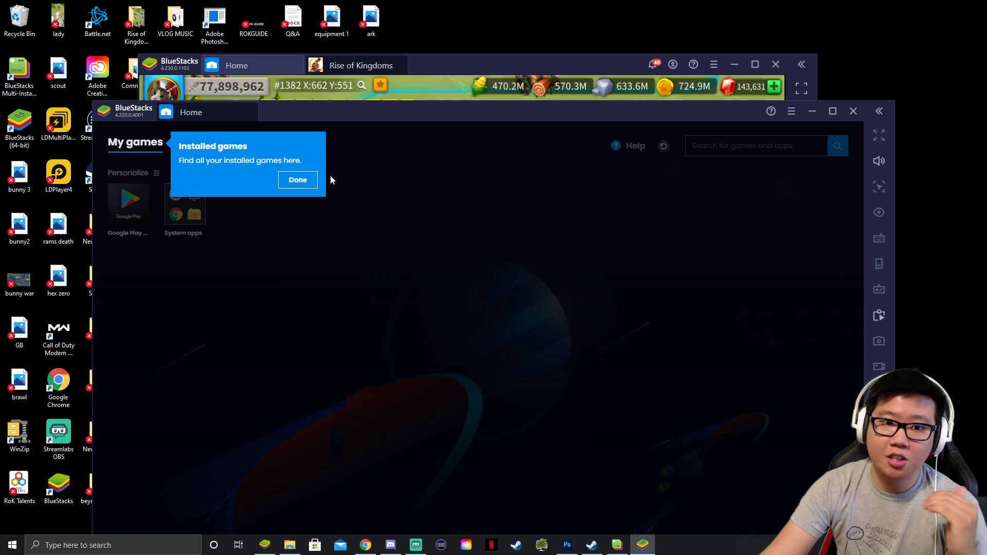
pyautogui.click(304, 181)
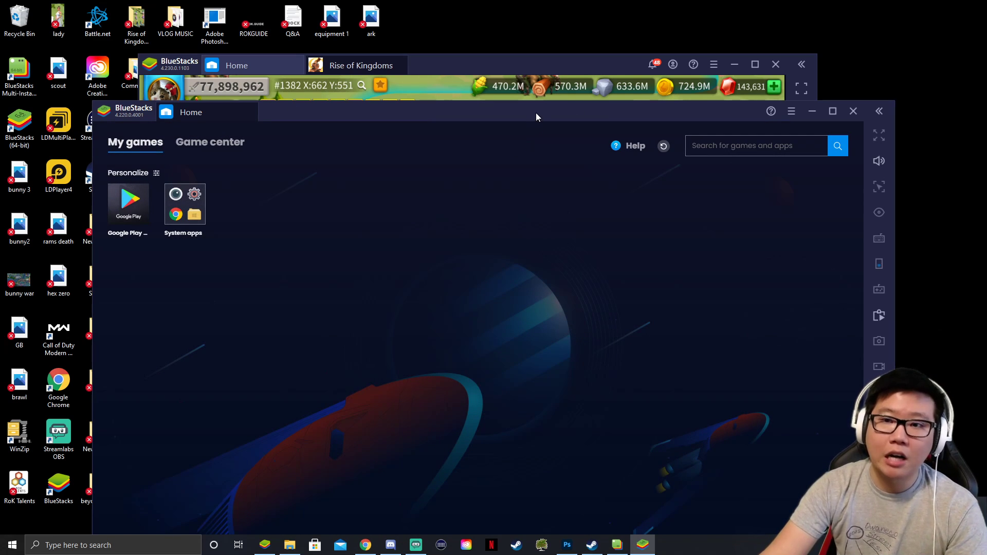
pyautogui.click(855, 111)
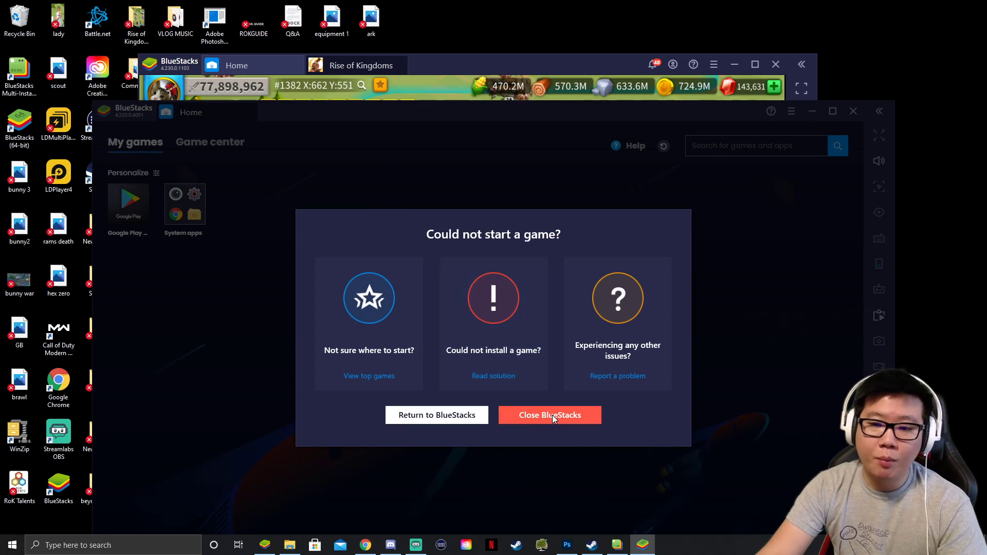
# - Confirm shutting down the second instance, close the manager, and help all alliance members
pyautogui.click(552, 414)
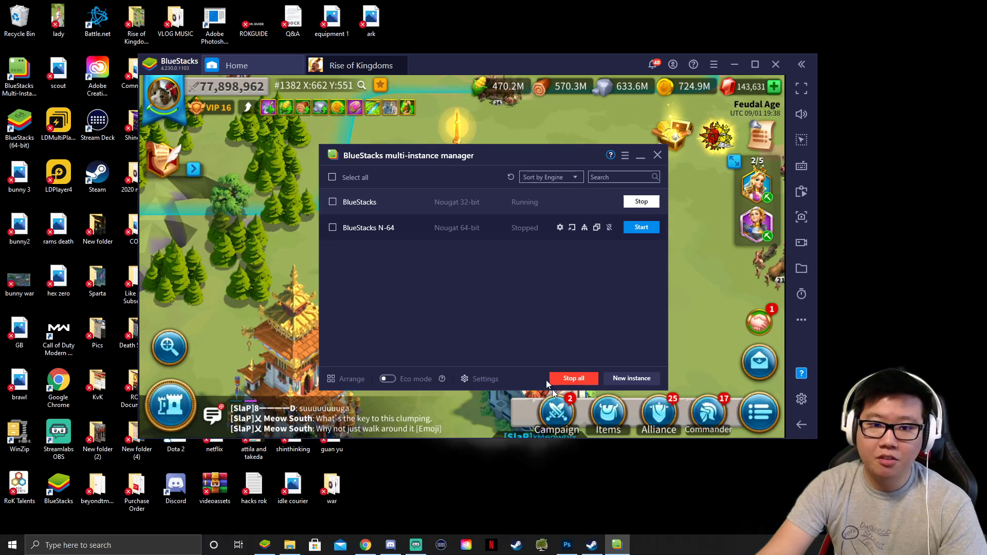
pyautogui.click(659, 156)
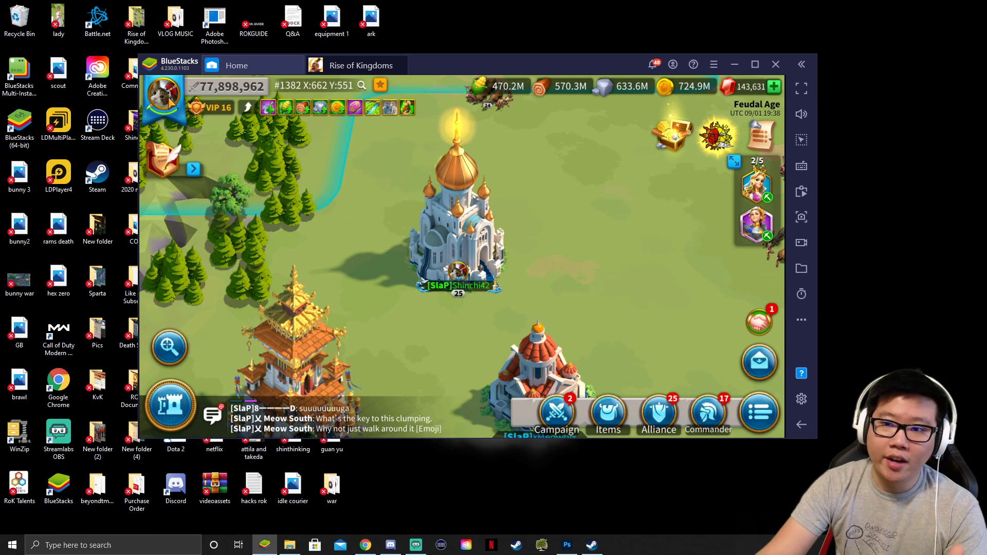
pyautogui.click(759, 322)
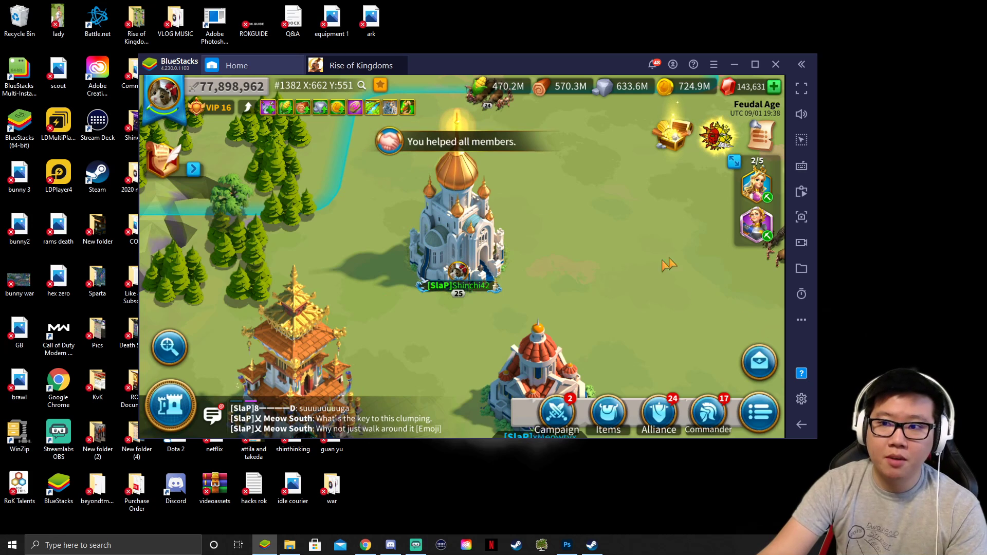
pyautogui.click(801, 320)
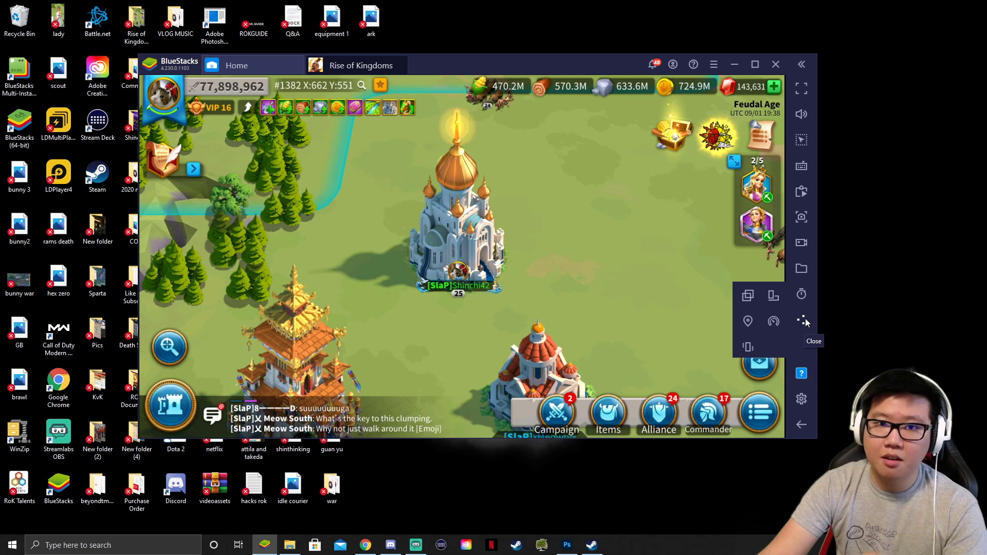
# - Pan slightly around the city and save a screenshot of the game view
pyautogui.click(803, 321)
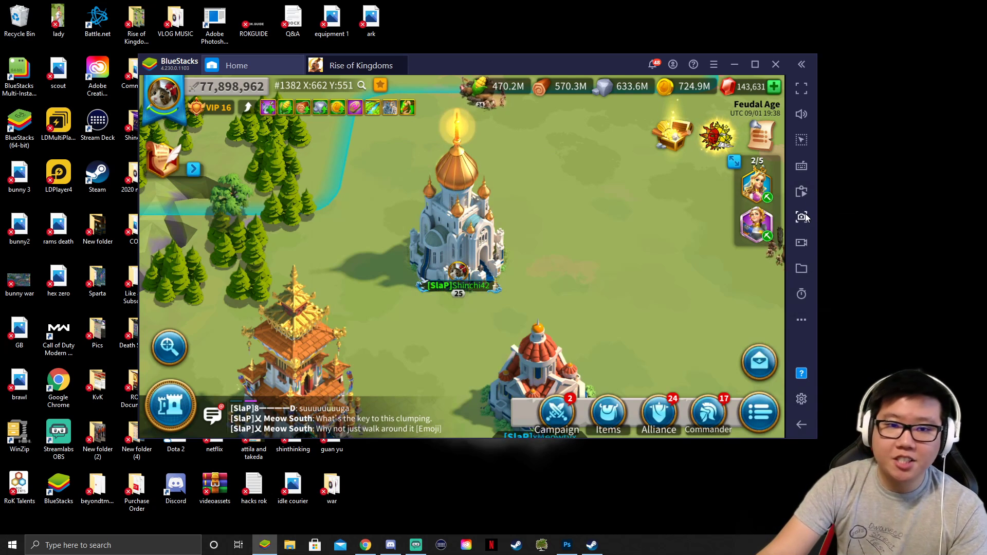
pyautogui.moveTo(584, 227); pyautogui.dragTo(569, 249)
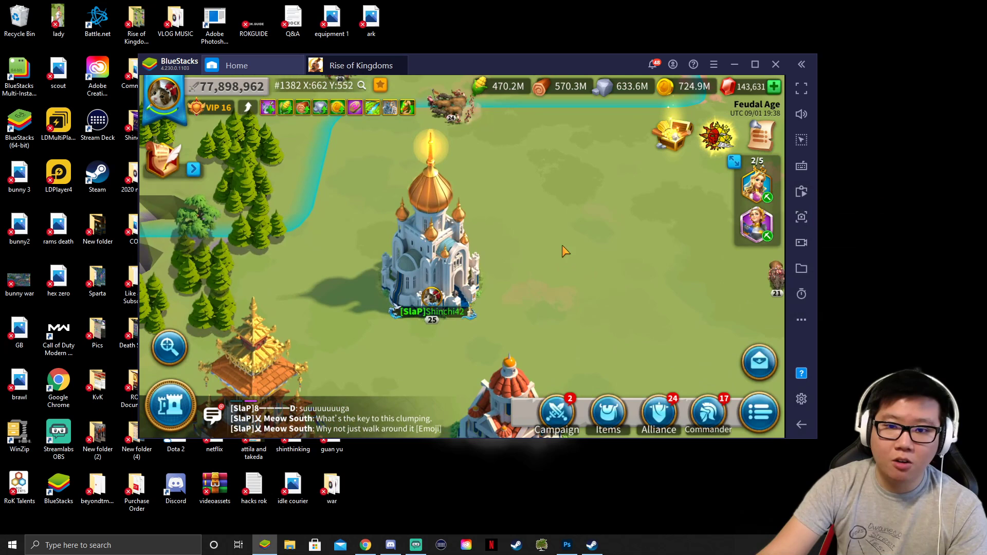
pyautogui.click(802, 217)
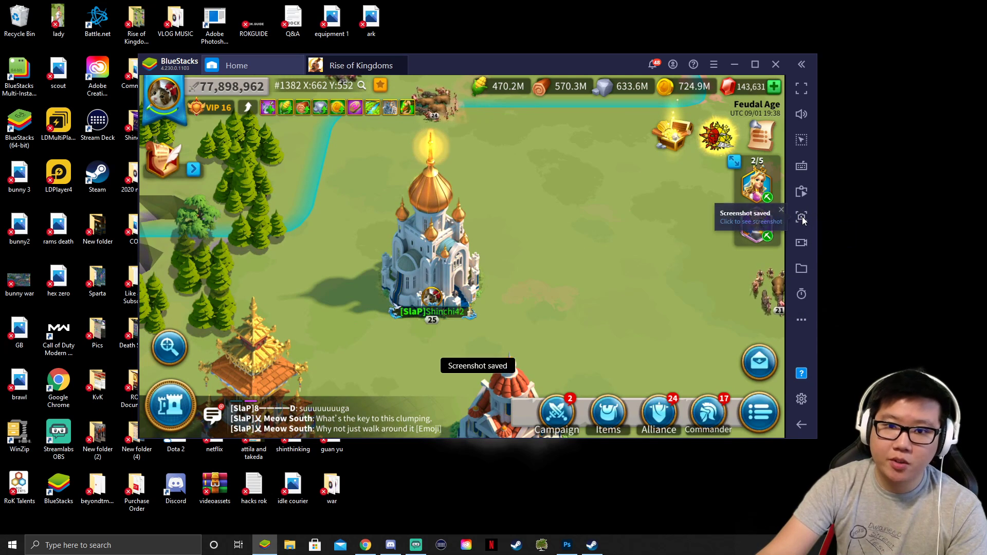
# - View the saved screenshot from Pictures\BlueStacks in Photos, close it, and open alliance chat
pyautogui.click(801, 268)
pyautogui.click(442, 305)
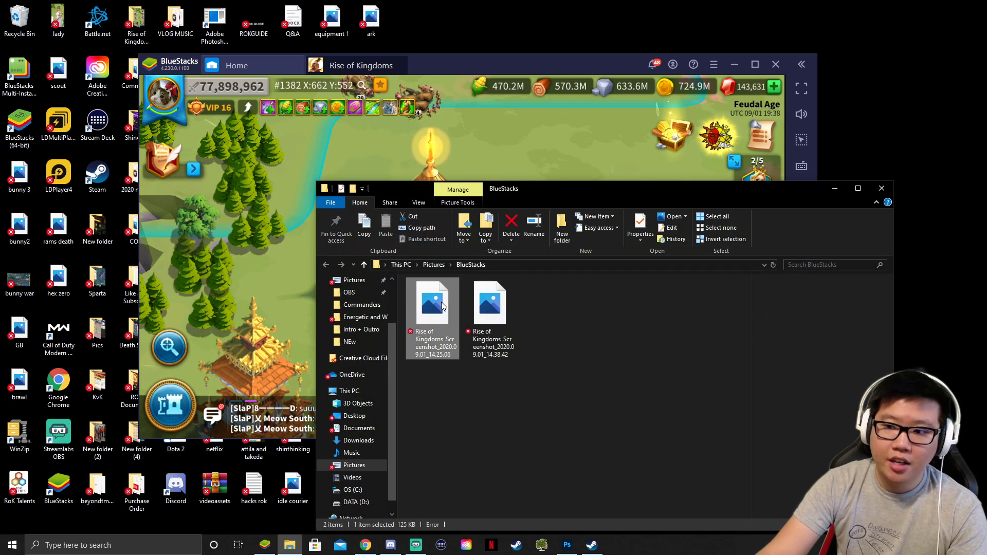
pyautogui.doubleClick(442, 306)
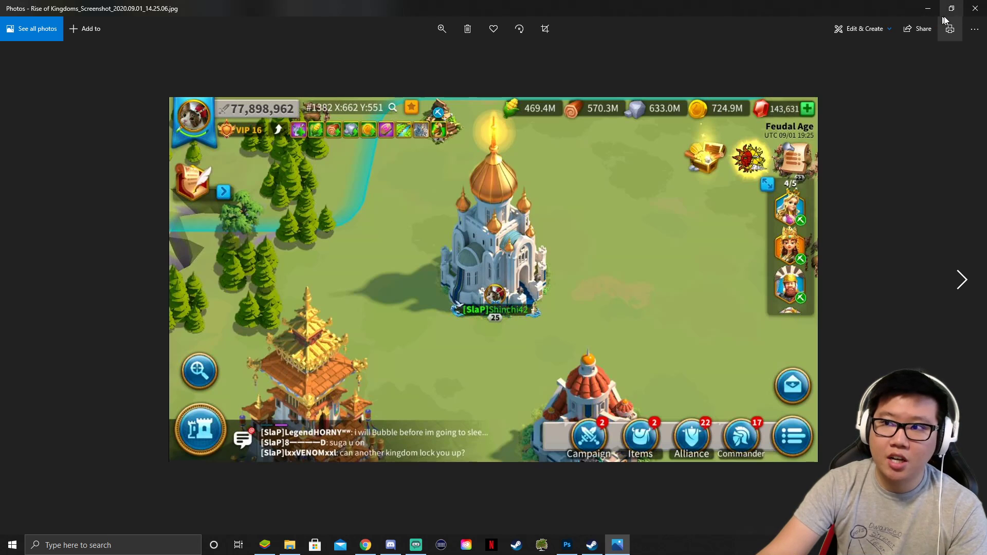
pyautogui.click(972, 12)
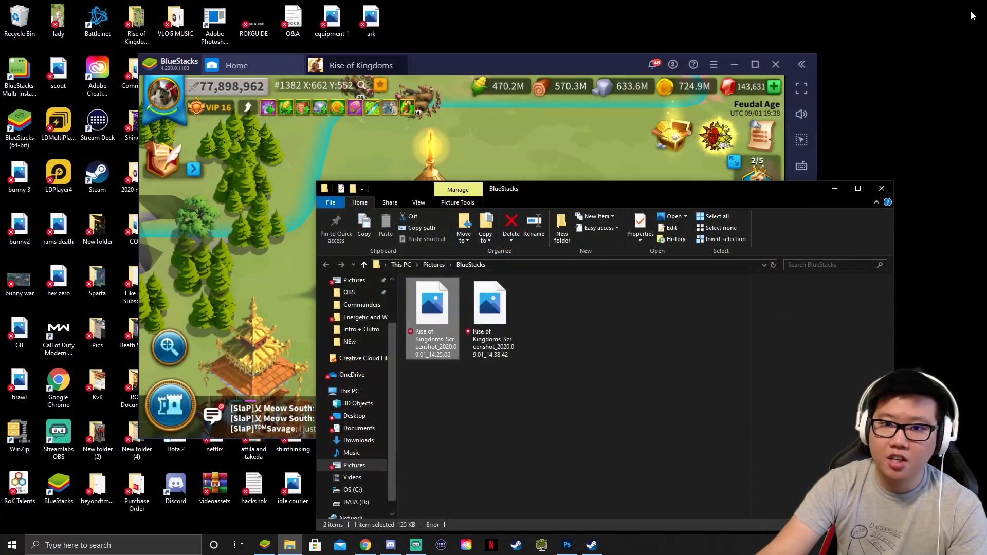
pyautogui.click(888, 189)
pyautogui.click(232, 411)
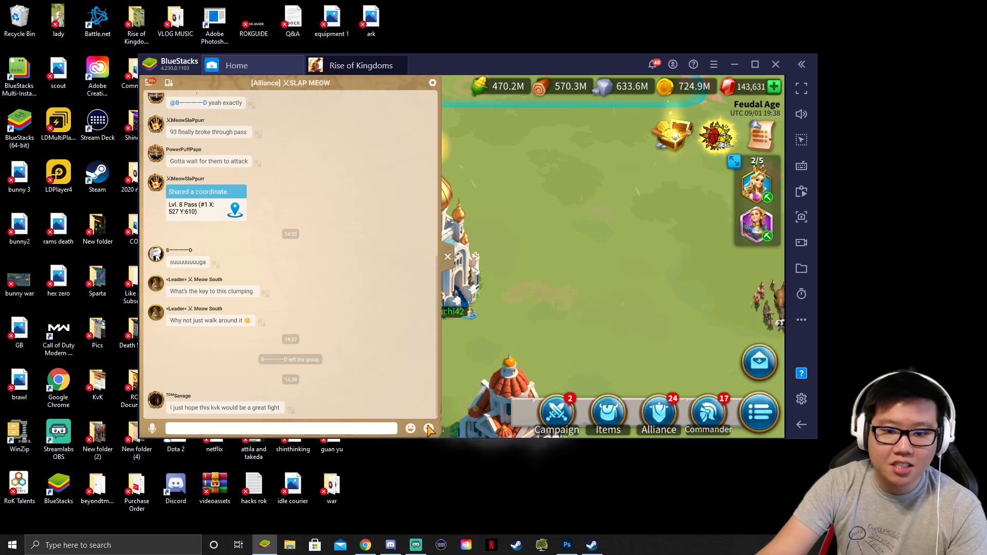
# - Browse the chat's gallery and camera attachment options, then close the alliance chat
pyautogui.click(428, 428)
pyautogui.click(207, 386)
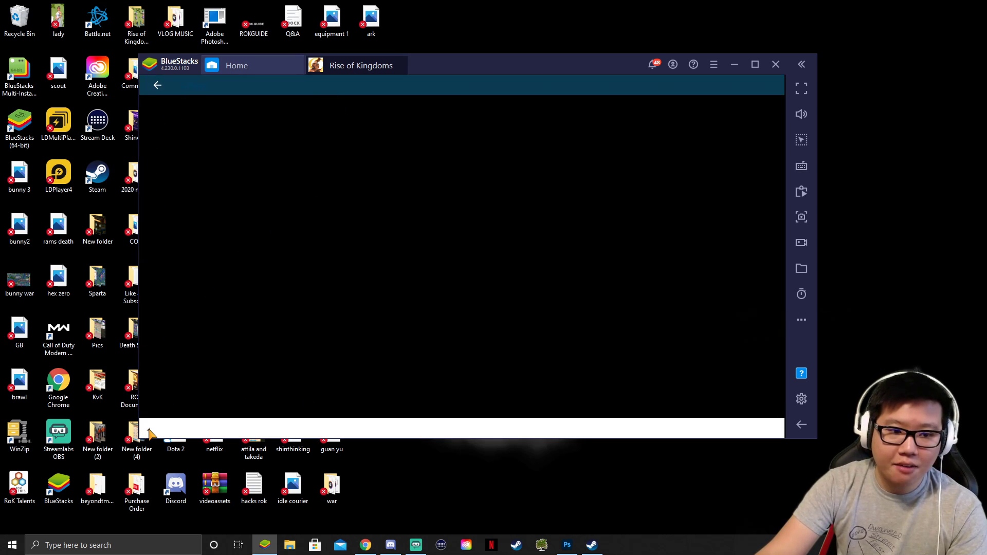
pyautogui.click(161, 85)
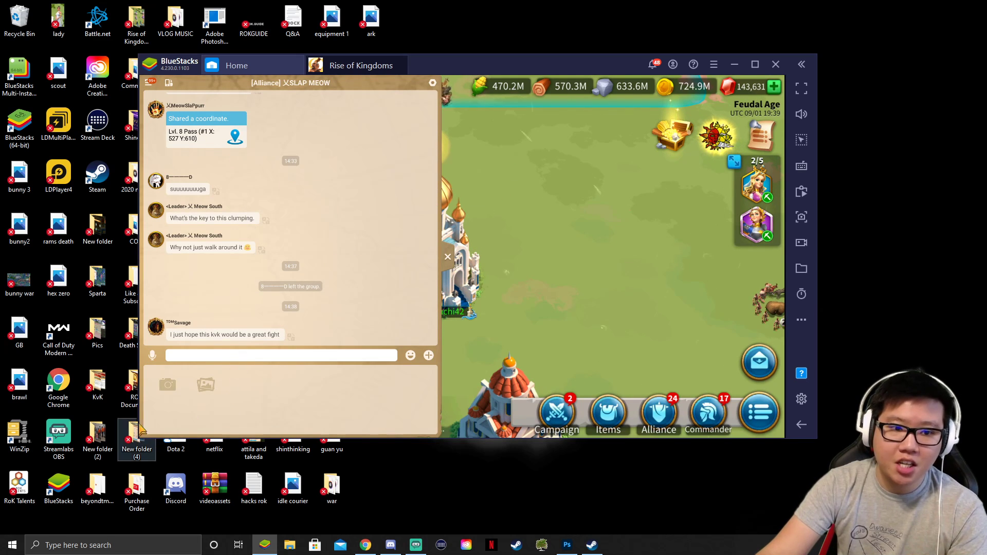
pyautogui.click(170, 385)
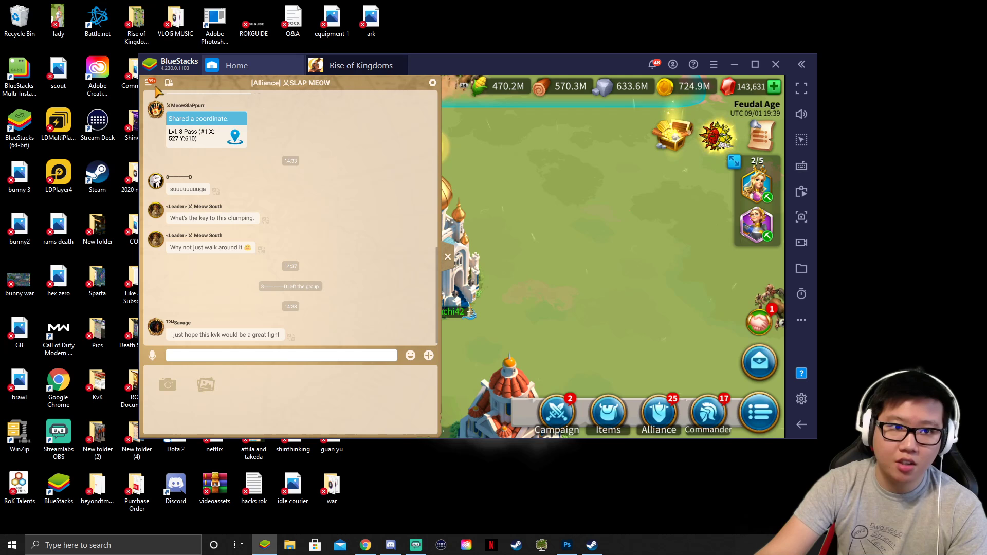
pyautogui.click(151, 83)
pyautogui.click(590, 269)
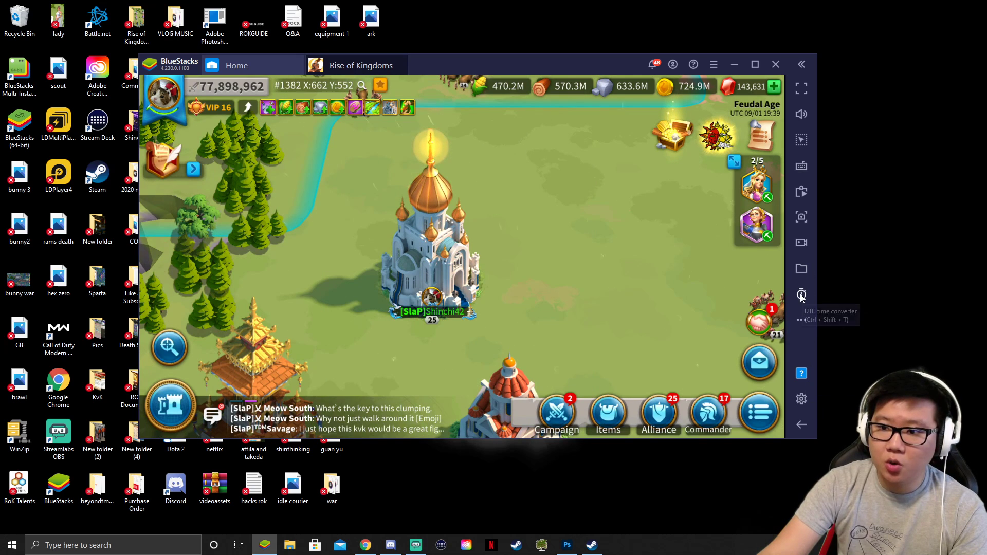
# - Convert the 19:39 UTC game time on 09-01-2020 to CDT, giving 14:39
pyautogui.click(801, 295)
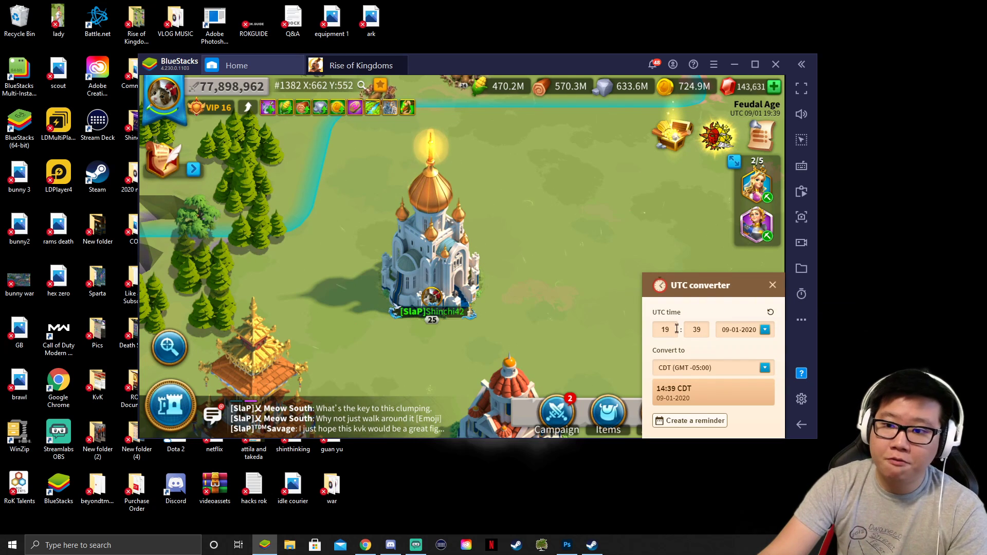
pyautogui.click(756, 331)
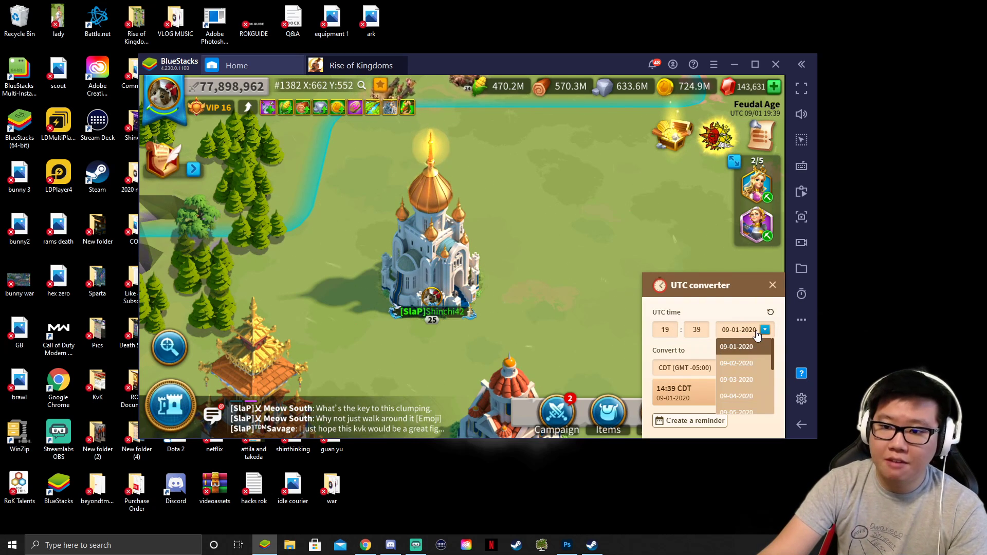
pyautogui.click(736, 347)
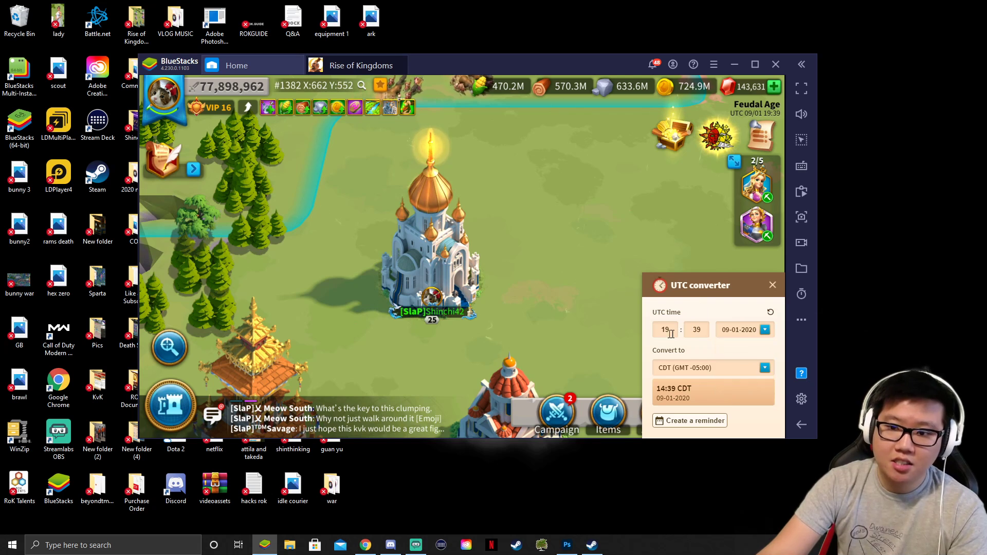
pyautogui.click(729, 368)
pyautogui.click(723, 364)
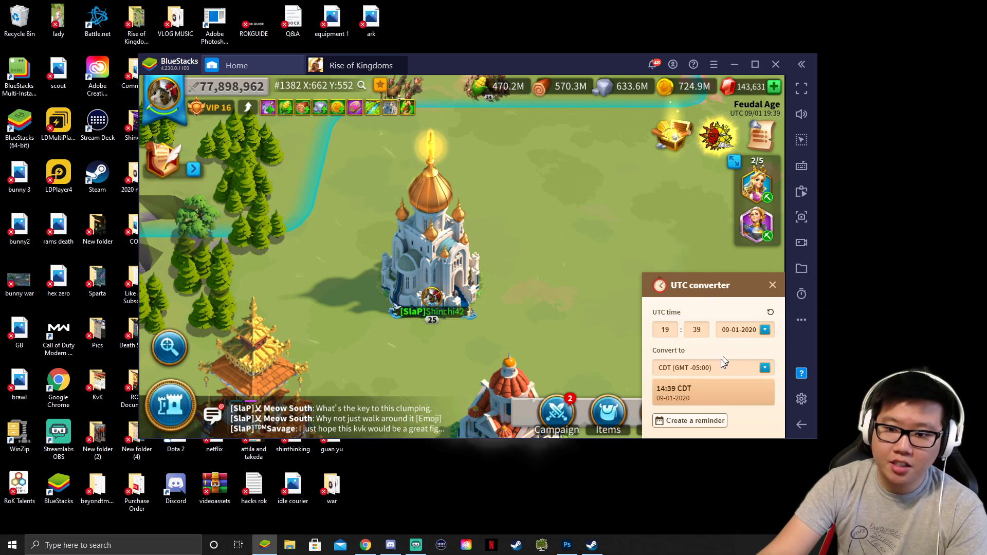
# - View the reminder form, close the UTC converter, and bring up the emulator settings
pyautogui.click(697, 423)
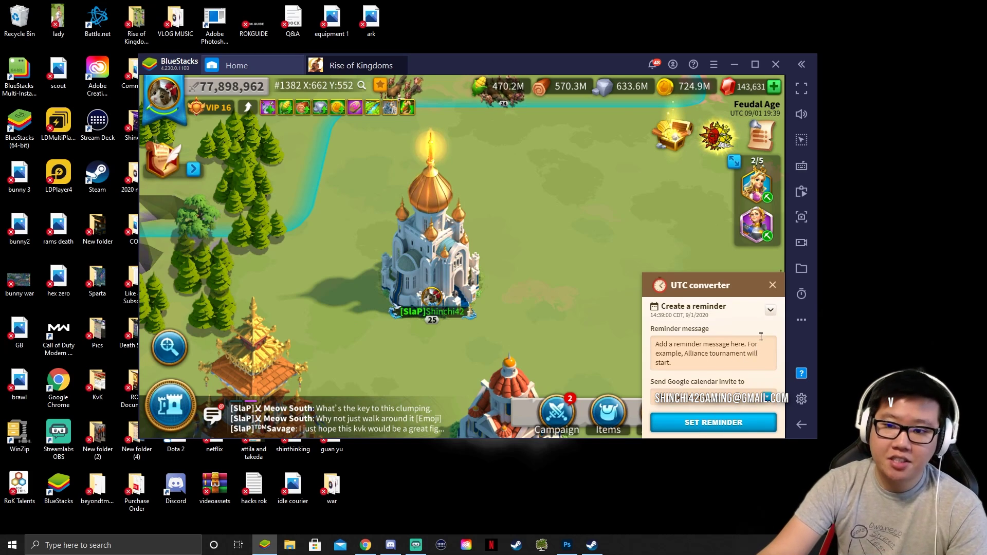
pyautogui.click(770, 284)
pyautogui.click(801, 398)
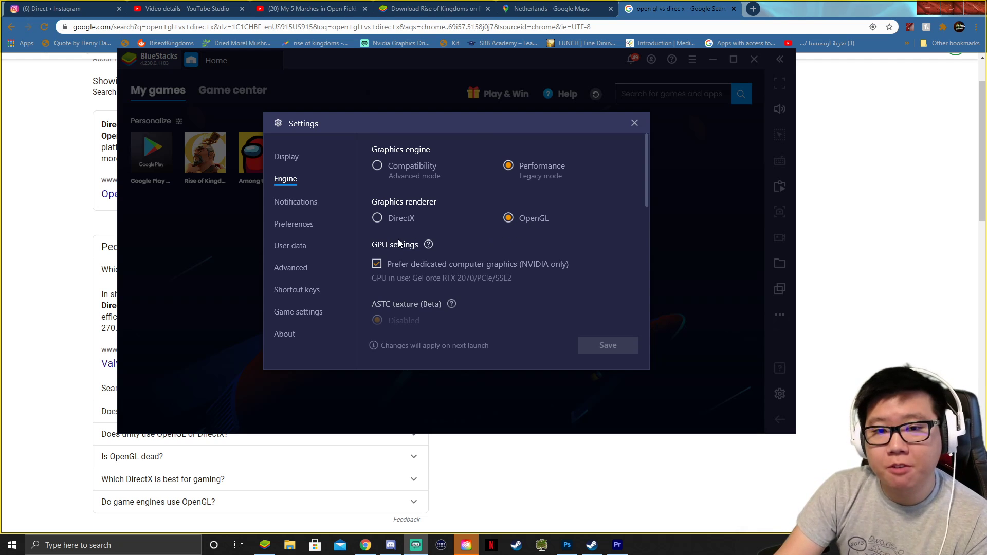
# - Bring the Chrome search results comparing OpenGL vs DirectX to the front
pyautogui.click(928, 191)
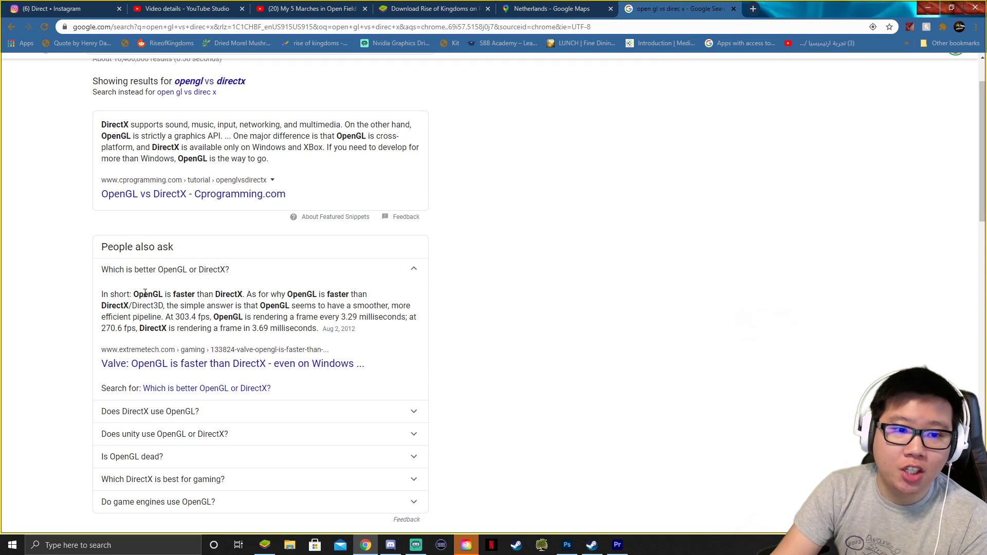
pyautogui.moveTo(160, 292); pyautogui.dragTo(175, 305)
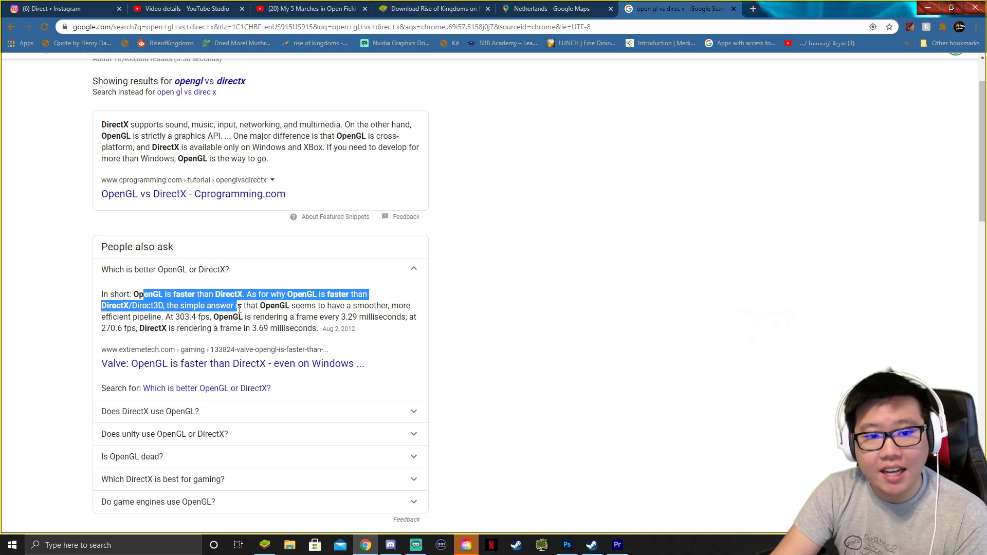
pyautogui.moveTo(239, 309); pyautogui.dragTo(411, 303)
pyautogui.click(469, 308)
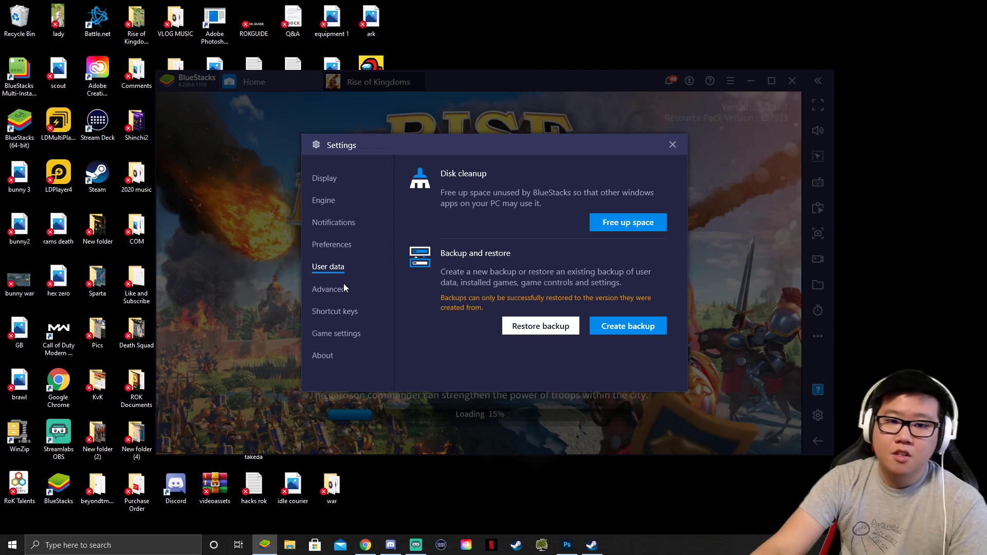
# - Review the device profile, keeping Samsung Galaxy S10, then the Shortcut keys and Game settings pages
pyautogui.click(342, 292)
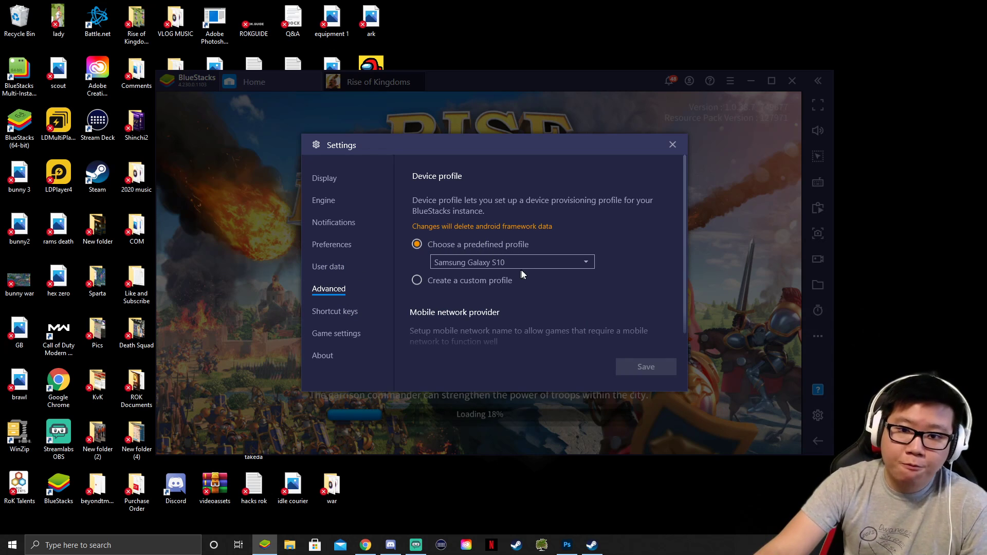
pyautogui.click(582, 263)
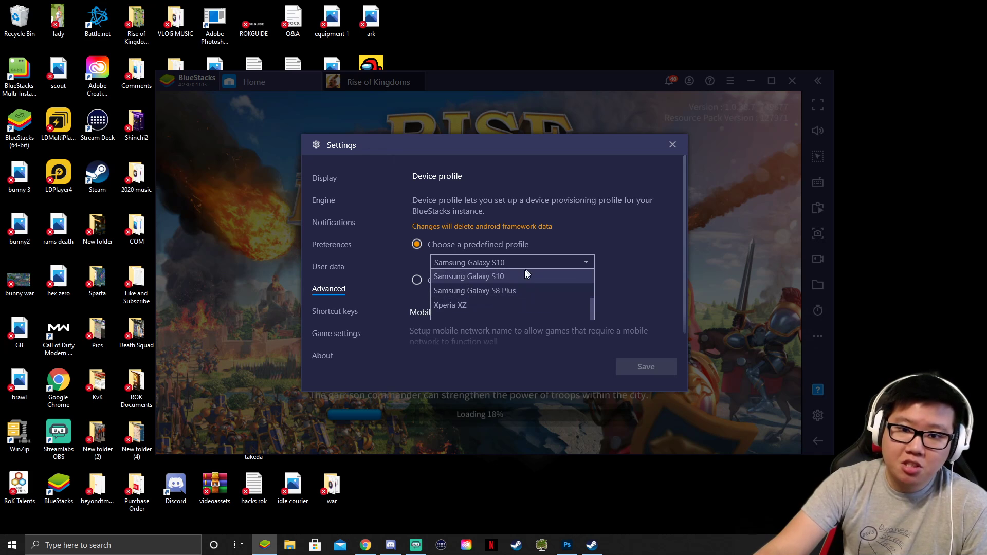
pyautogui.click(584, 237)
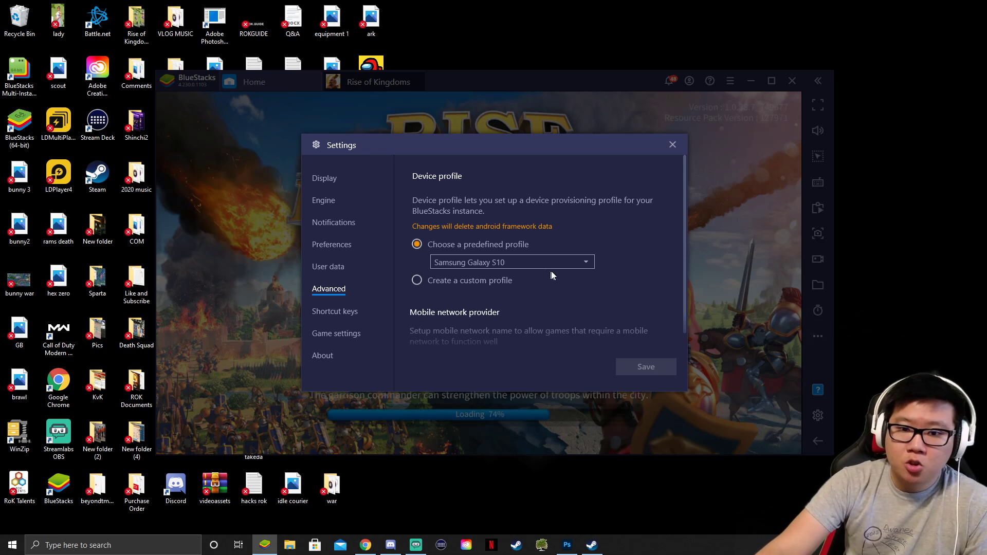
pyautogui.click(340, 308)
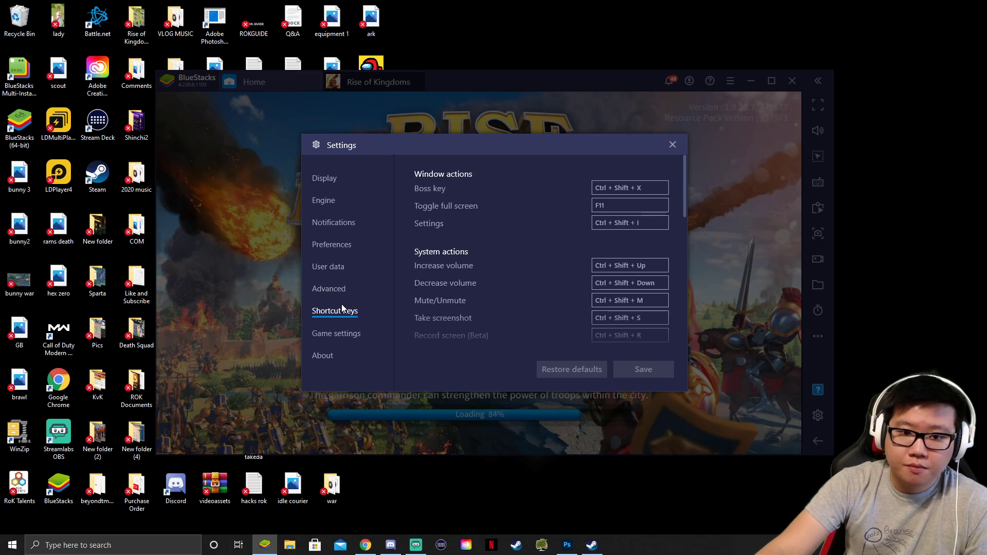
pyautogui.click(340, 333)
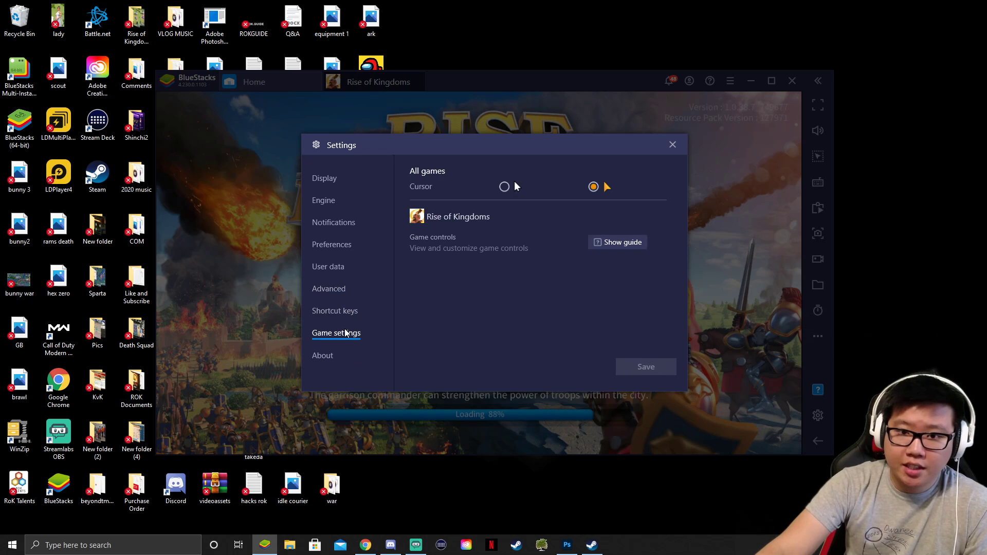
# - Show the Rise of Kingdoms controls guide, move the emulator window up-left and hide the sidebar
pyautogui.click(624, 246)
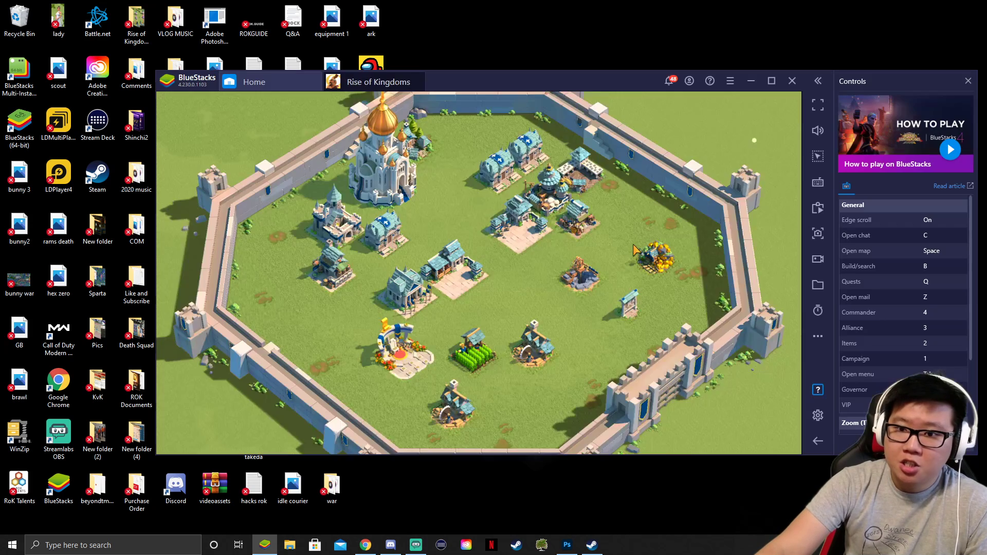
pyautogui.moveTo(617, 83); pyautogui.dragTo(513, 63)
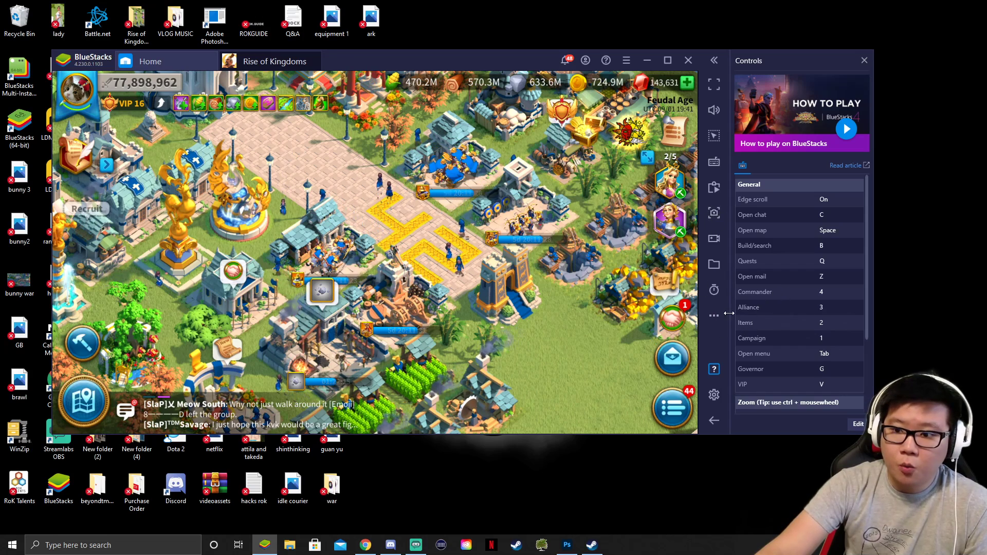
pyautogui.click(714, 59)
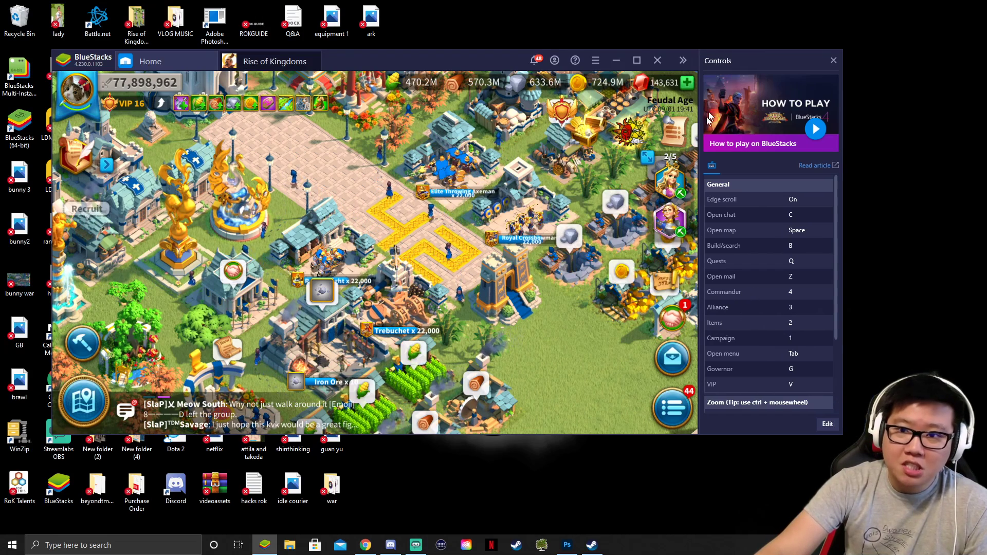
# - Pan the city, collect food from the corn farm and select the Blacksmith
pyautogui.moveTo(596, 300); pyautogui.dragTo(611, 247)
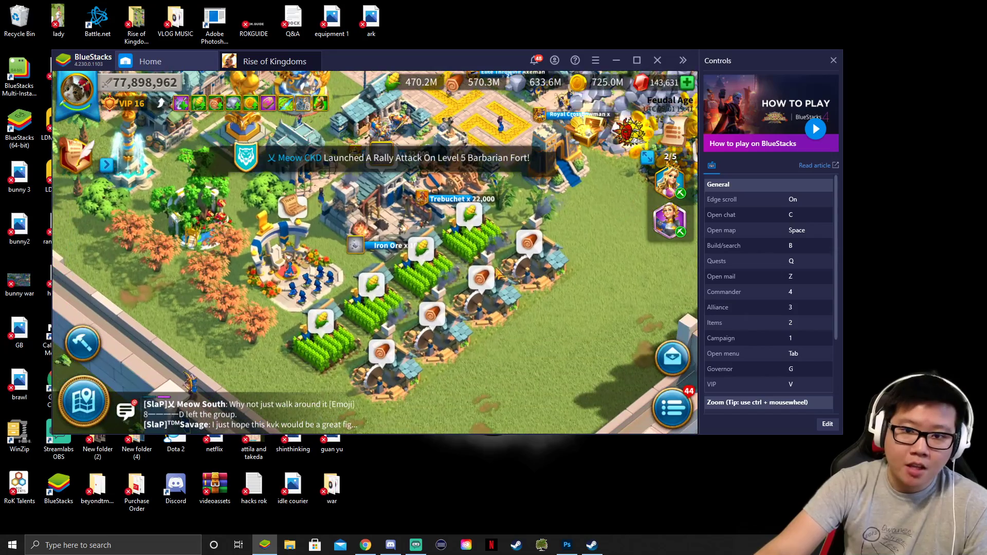
pyautogui.click(457, 267)
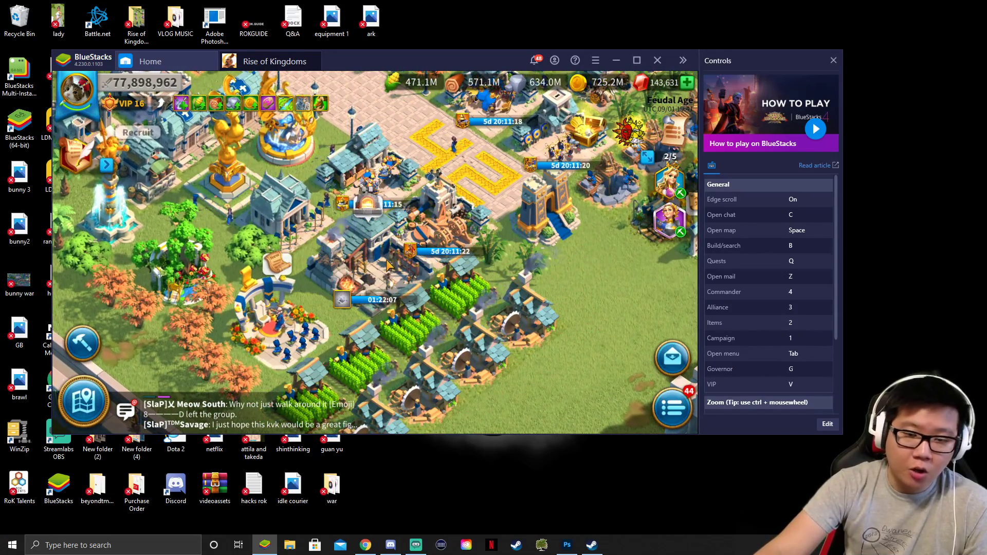
pyautogui.click(414, 246)
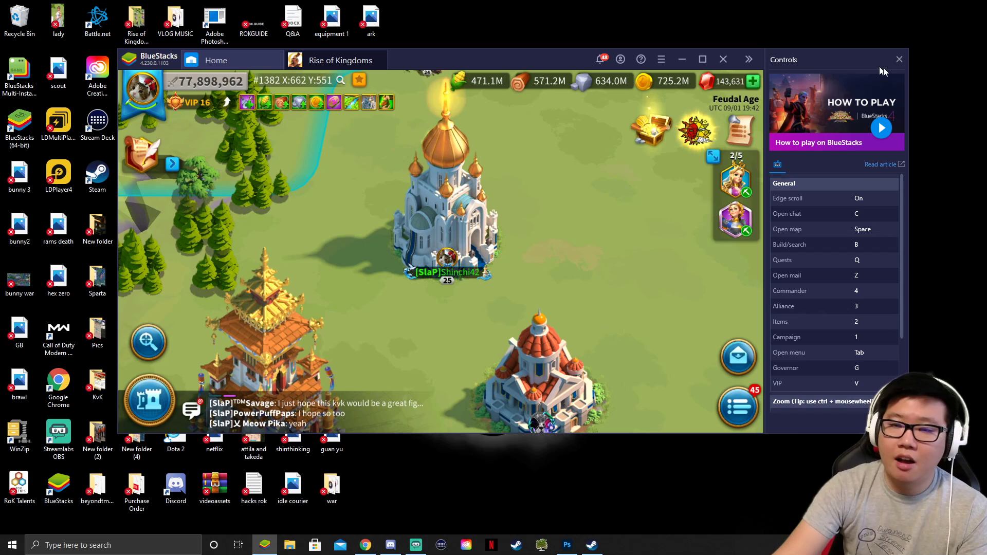
# - Close the controls guide and expand the YouTube video's description to show the BlueStacks download links
pyautogui.click(900, 60)
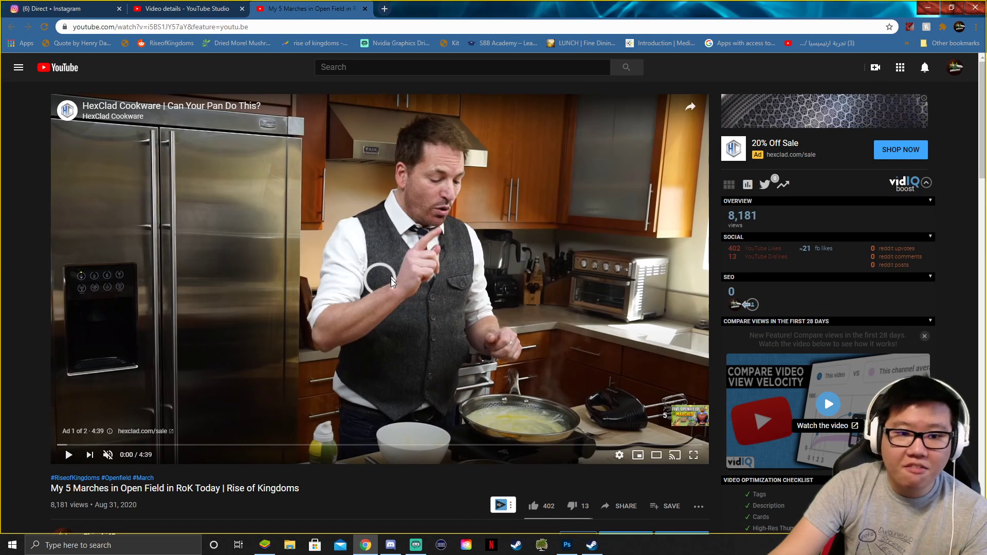
pyautogui.scroll(-4, 391, 278)
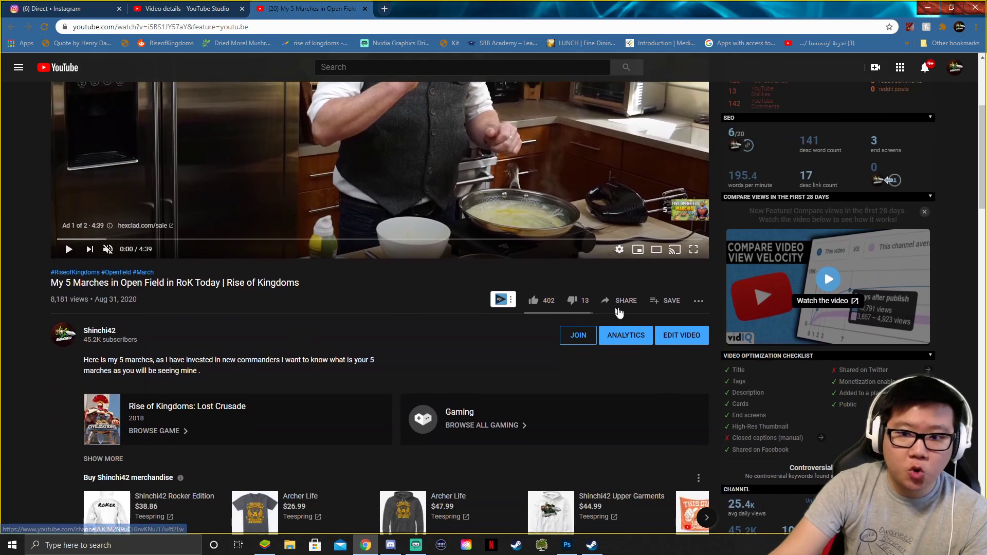
pyautogui.scroll(-2, 242, 345)
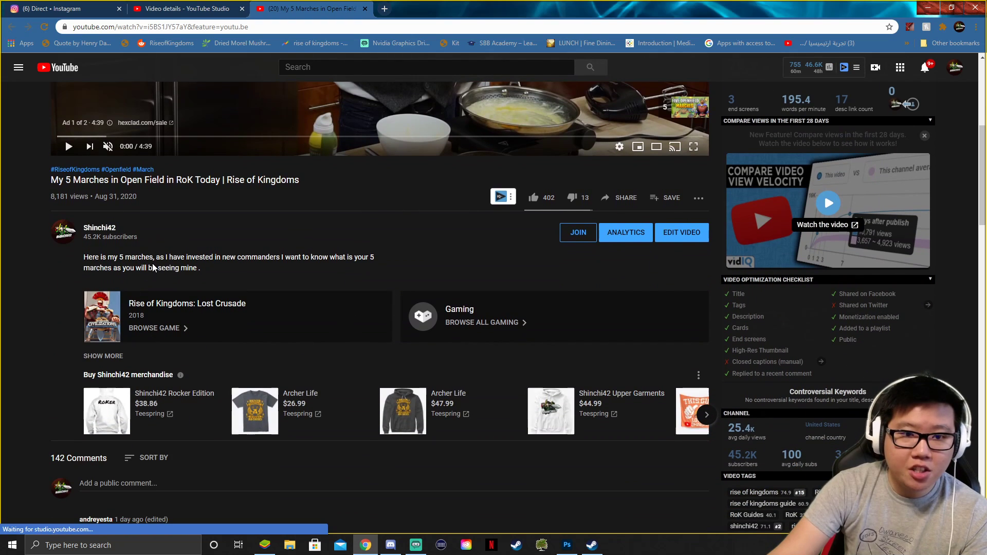
pyautogui.scroll(-1, 152, 262)
pyautogui.click(103, 321)
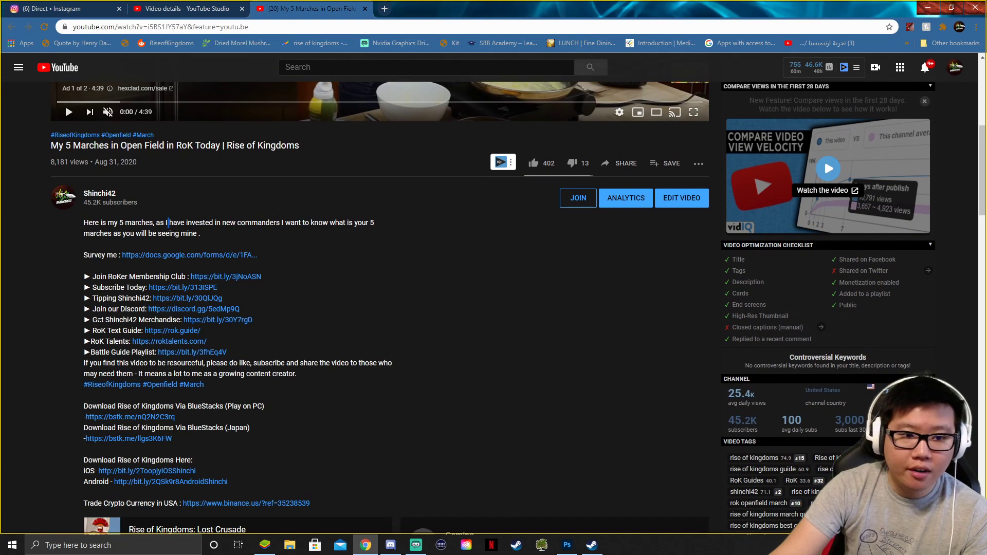
pyautogui.scroll(-2, 309, 311)
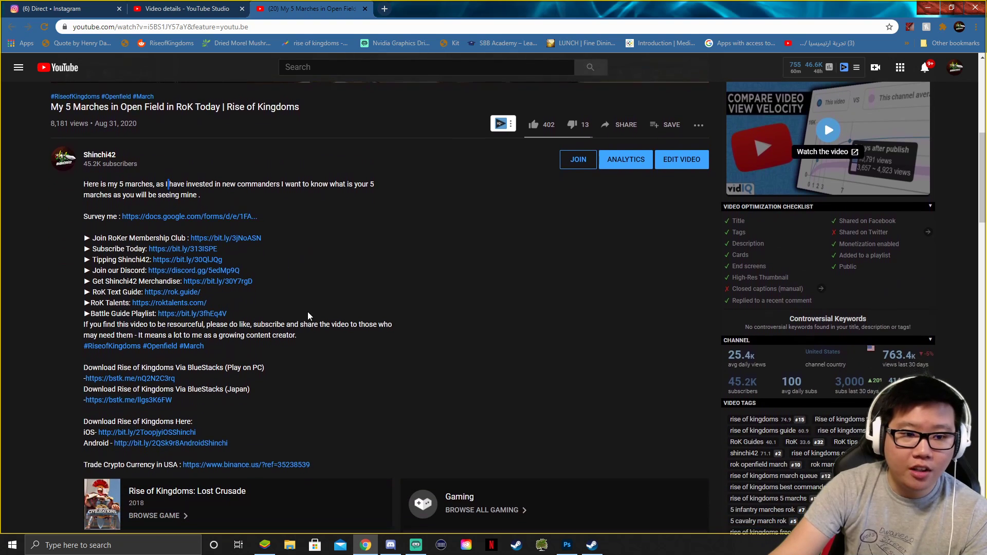
pyautogui.scroll(-1, 191, 307)
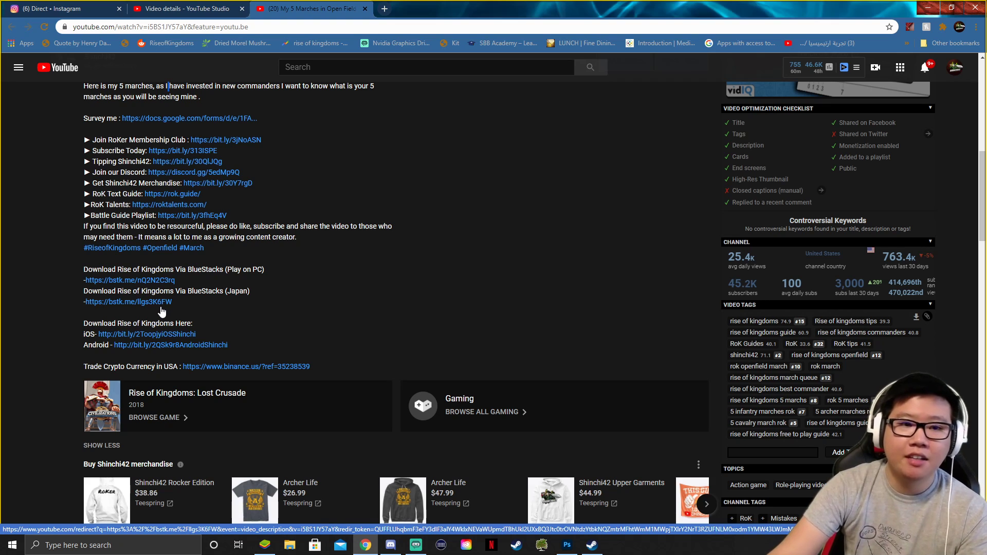
# - Open the 'Download Rise of Kingdoms Via BlueStacks (Play on PC)' link in a new tab
pyautogui.click(159, 280)
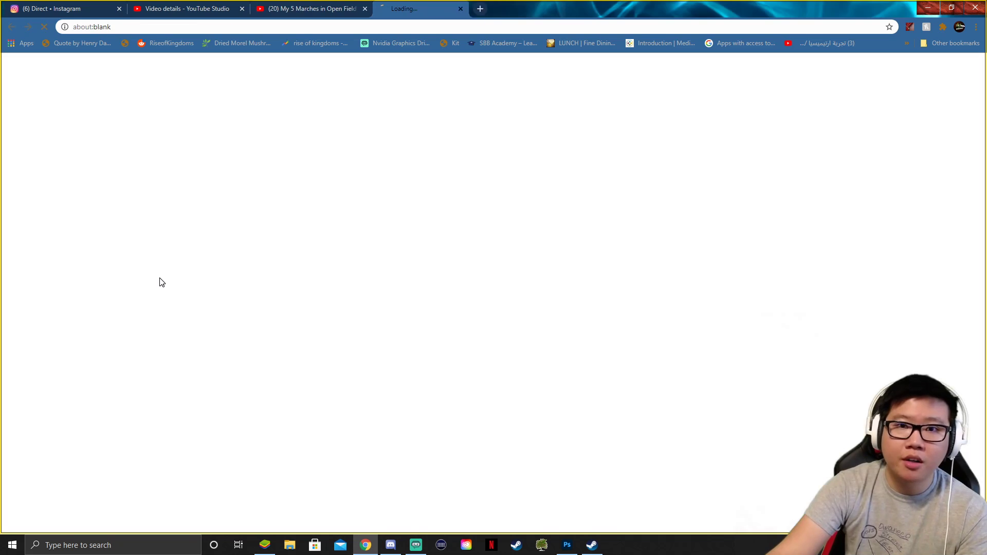